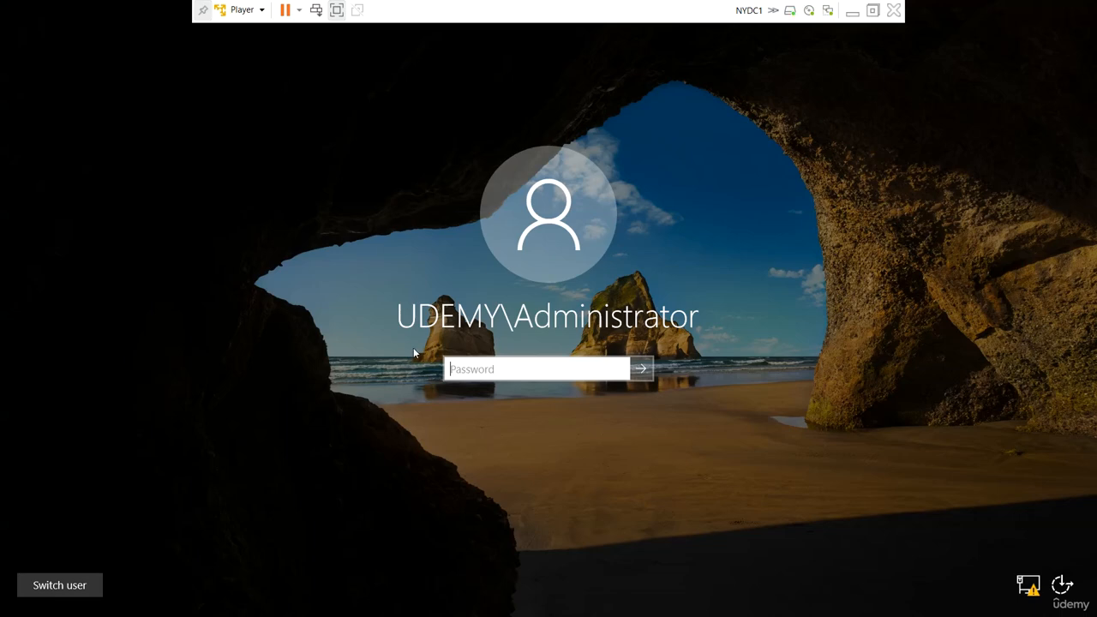
- Sign in to the domain administrator account by entering the account password
{"action": "type", "text": "P@"}
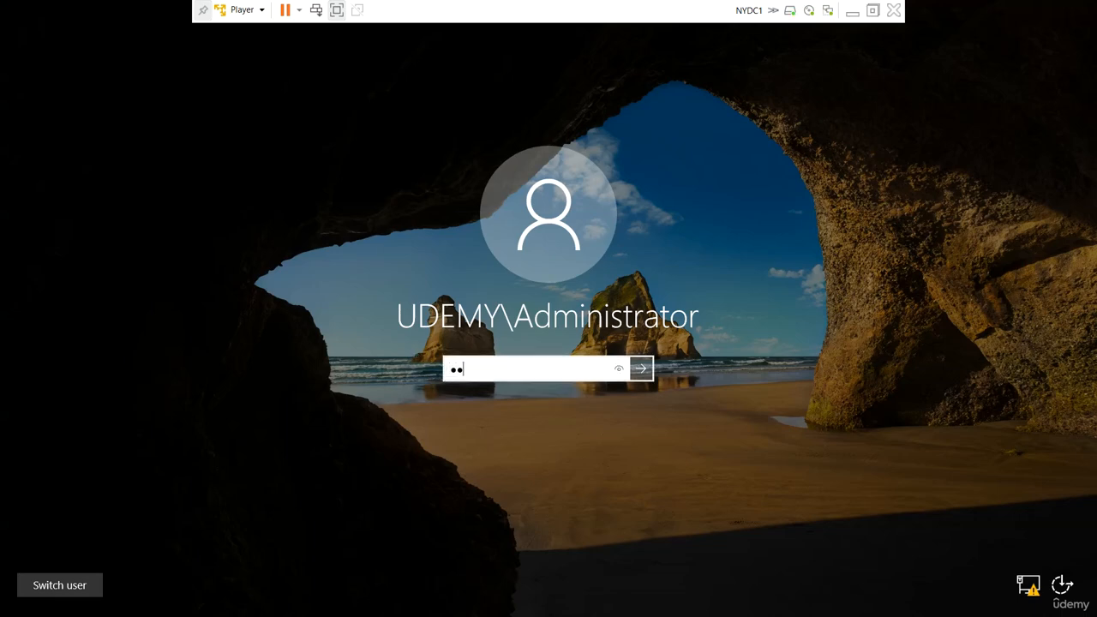
{"action": "type", "text": "ssw0rd"}
{"action": "key", "text": "Return"}
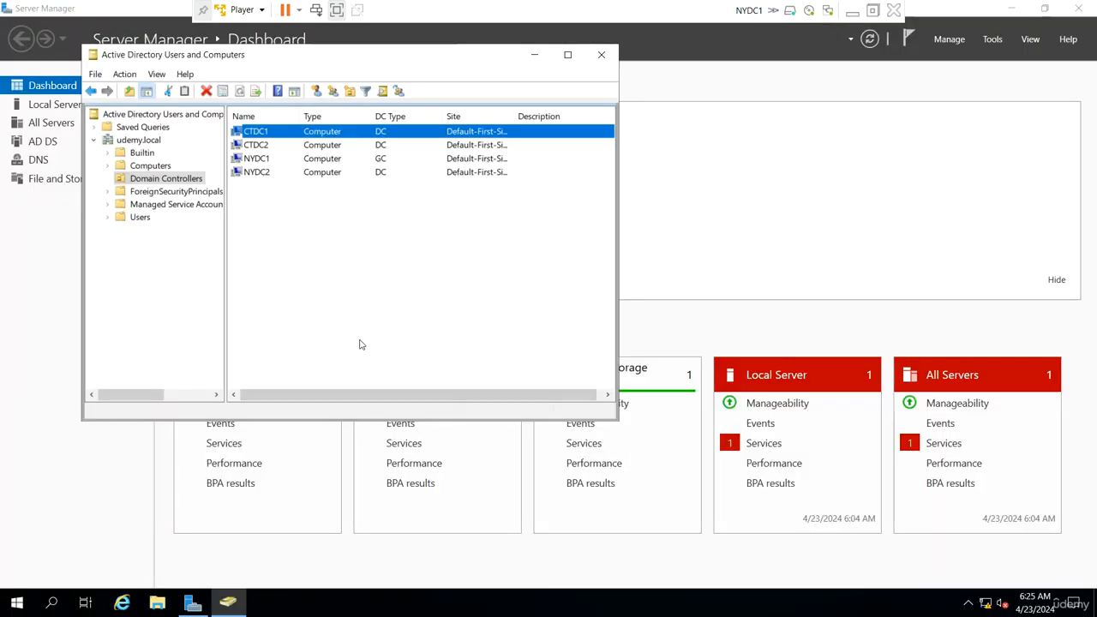
- Open Active Directory Sites and Services, expand the default site, and widen the console tree to show full names
{"action": "left_click", "coordinate": [990, 39]}
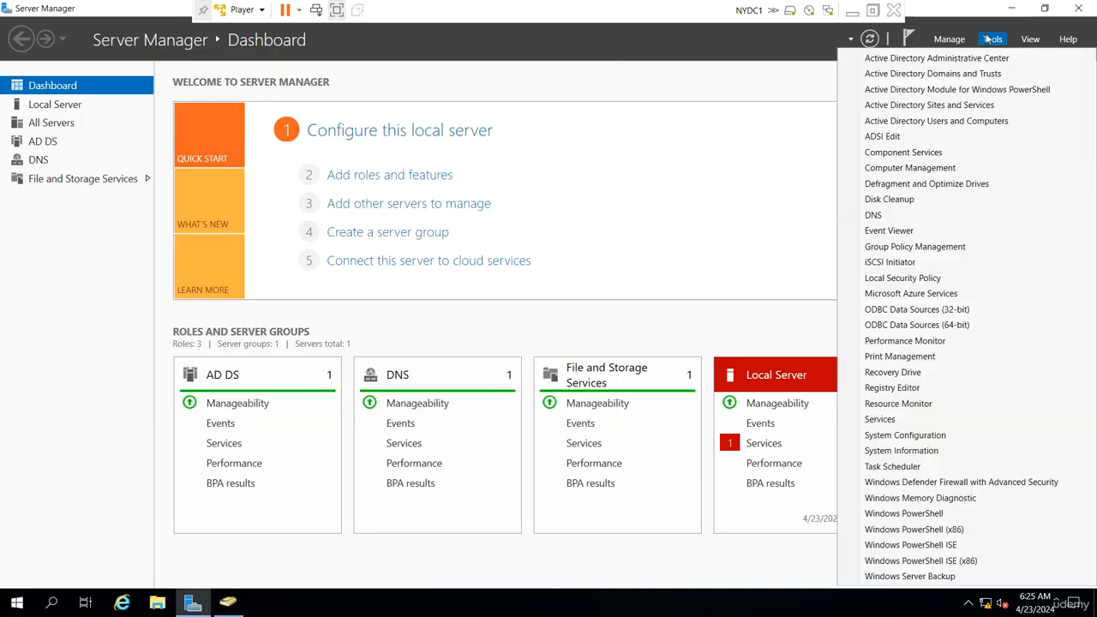
{"action": "left_click", "coordinate": [962, 105]}
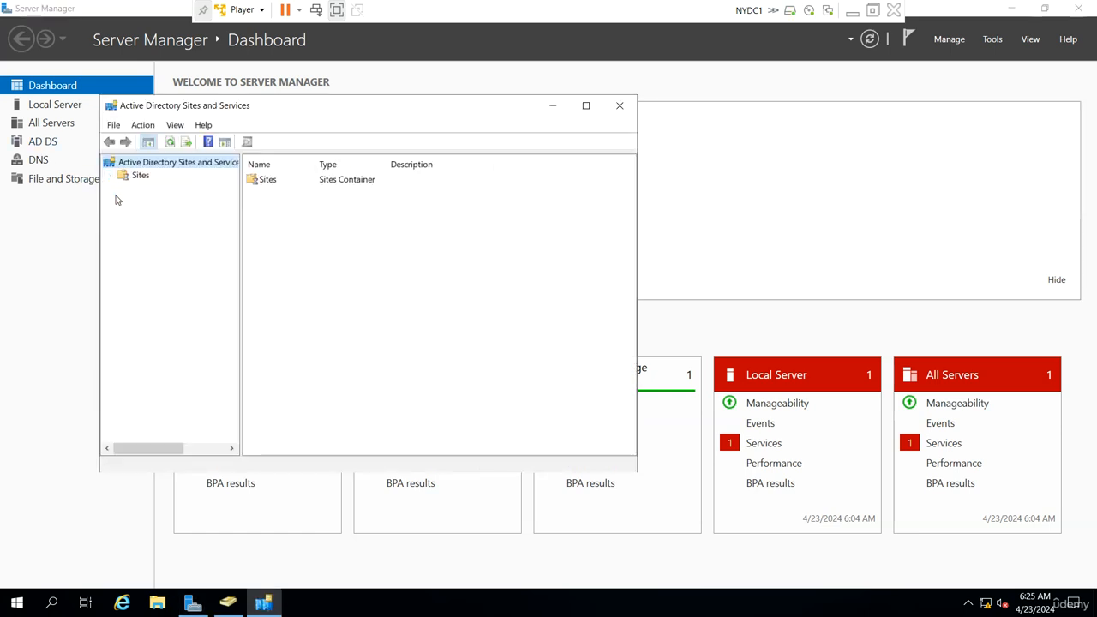
{"action": "left_click", "coordinate": [124, 215]}
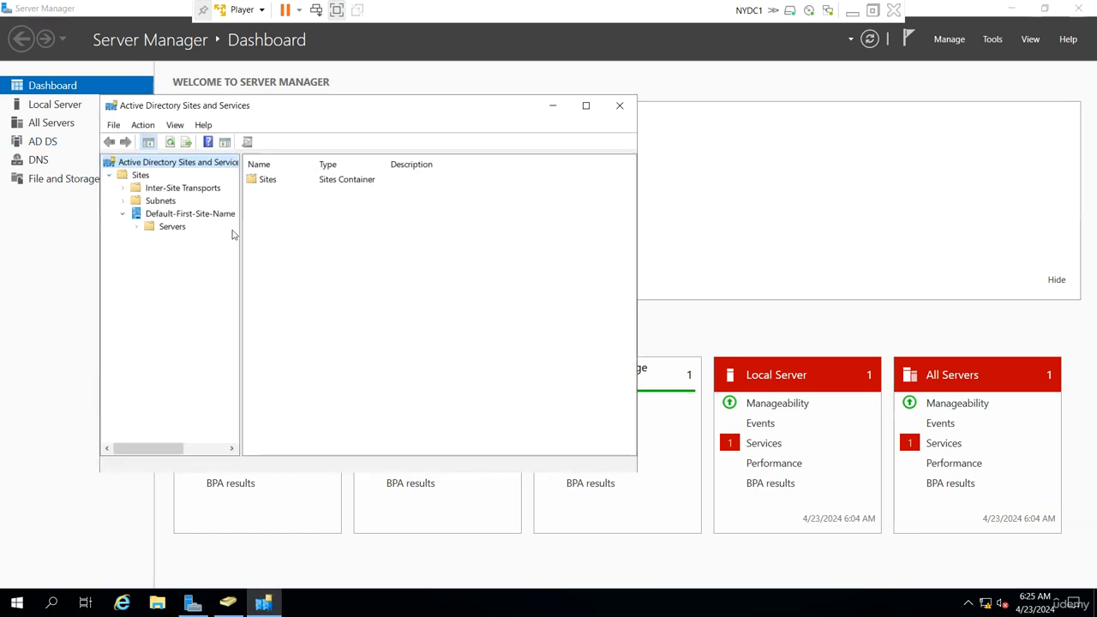
{"action": "left_click_drag", "start_coordinate": [241, 228], "coordinate": [317, 229]}
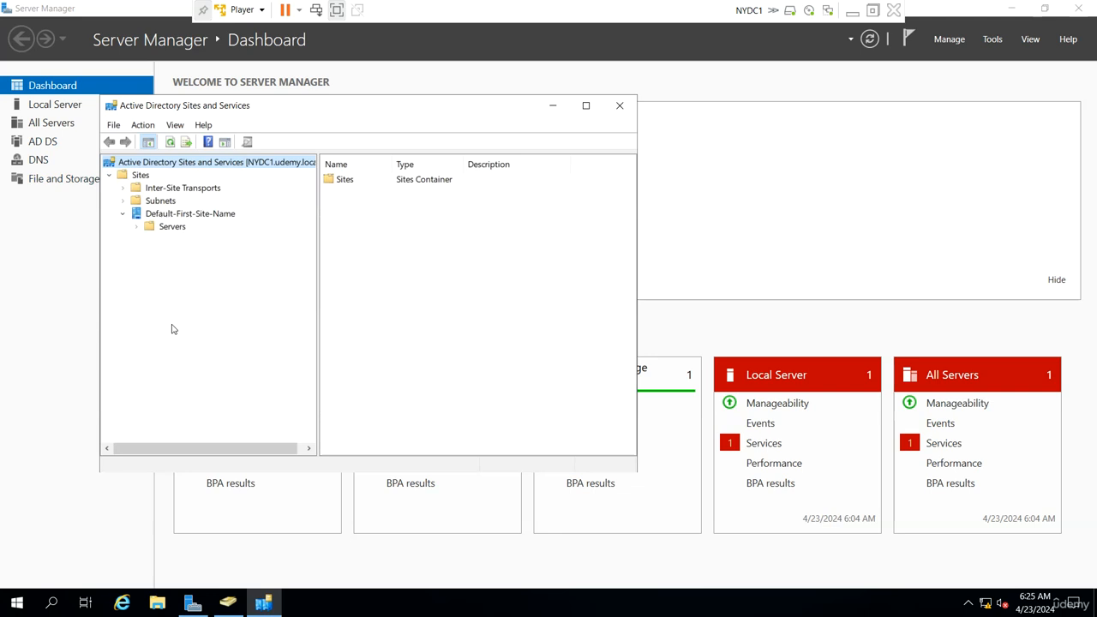
- Rename the Default-First-Site-Name site to NY
{"action": "right_click", "coordinate": [202, 220]}
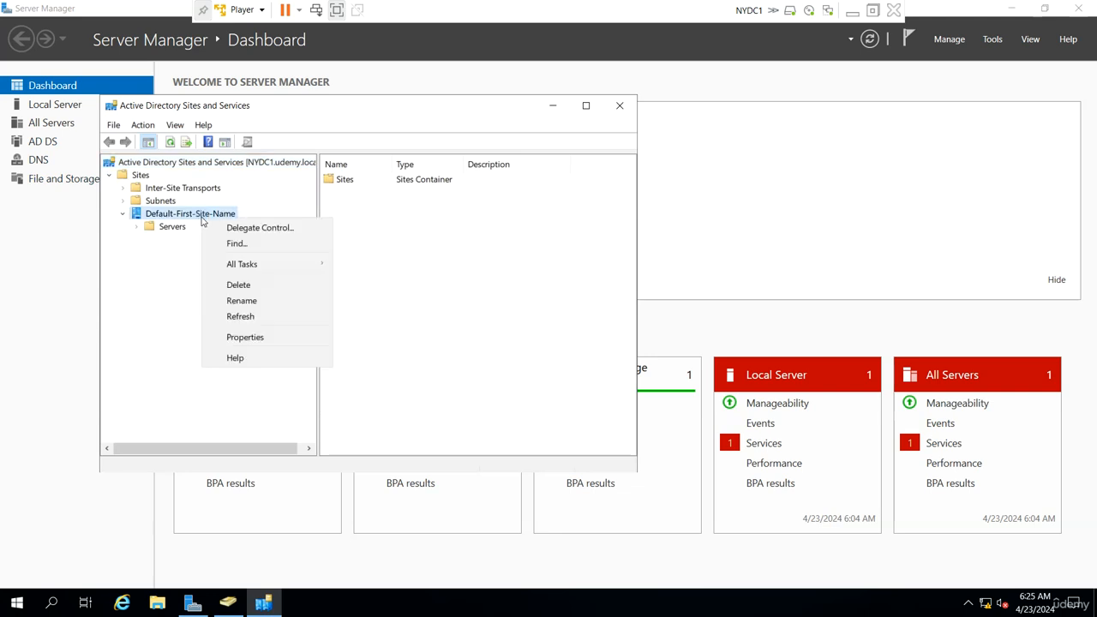
{"action": "left_click", "coordinate": [262, 301]}
{"action": "type", "text": "NY"}
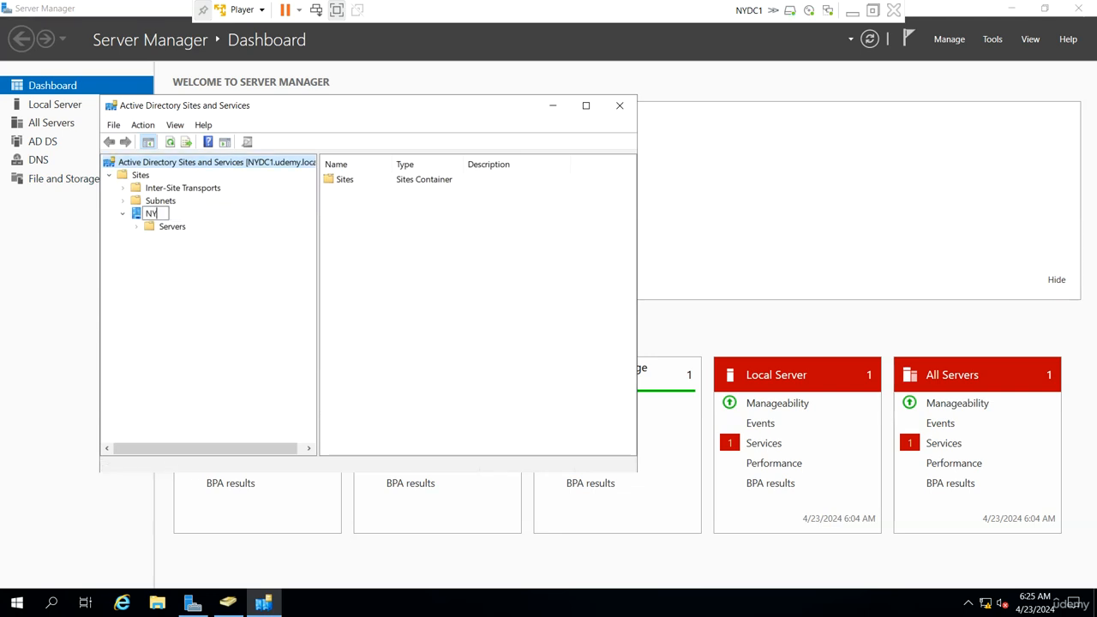
{"action": "left_click", "coordinate": [224, 301]}
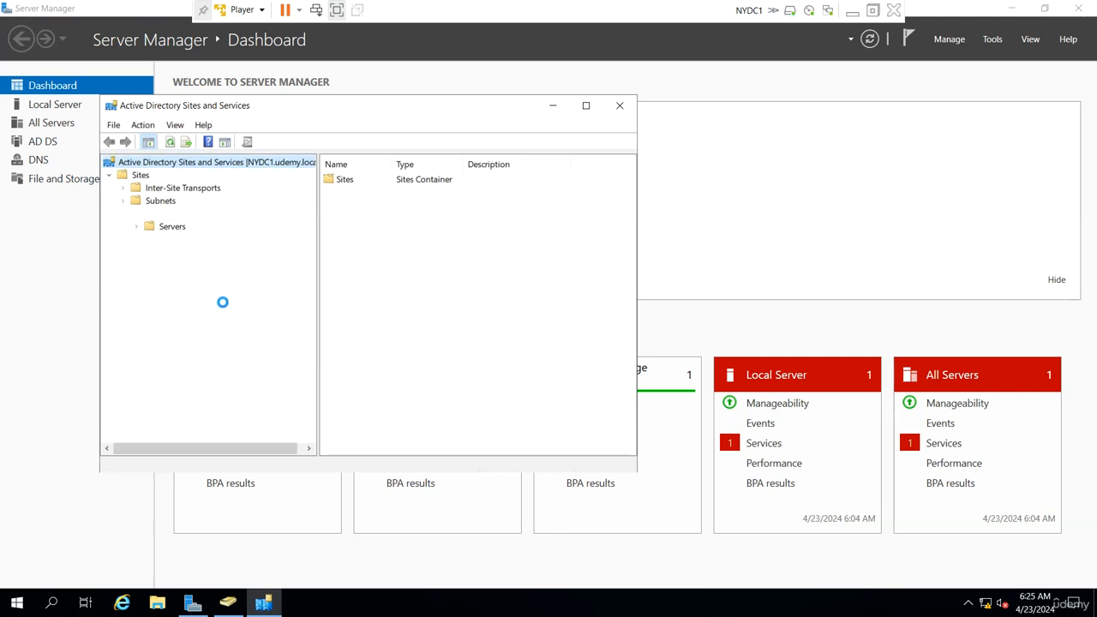
- Create a new site named CT that uses the DEFAULTIPSITELINK site link
{"action": "right_click", "coordinate": [138, 178]}
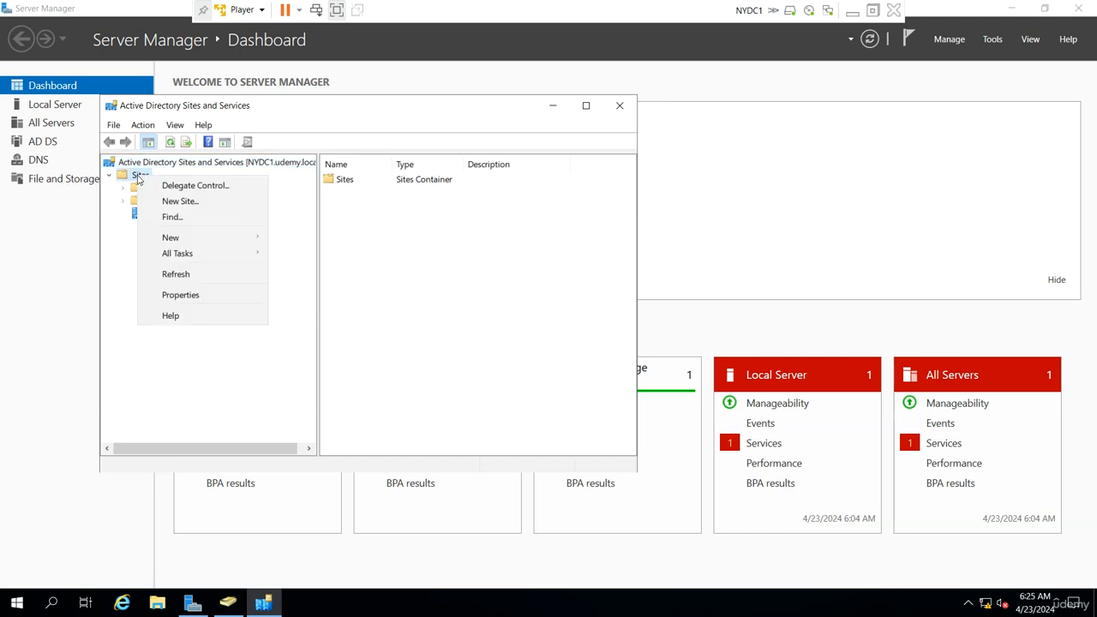
{"action": "left_click", "coordinate": [182, 201]}
{"action": "type", "text": "CT"}
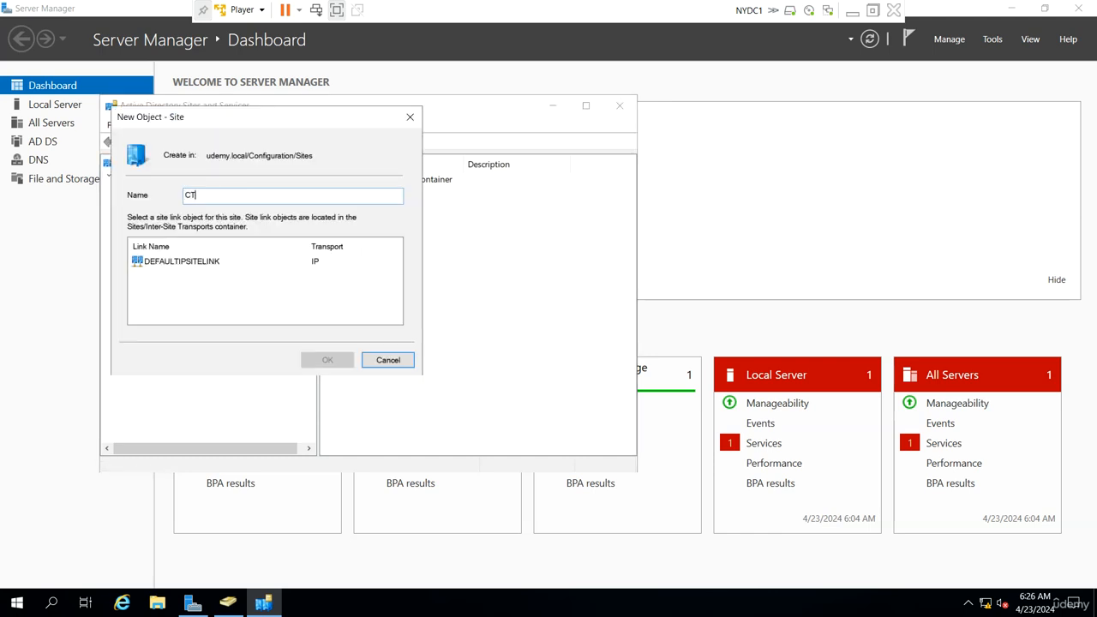
{"action": "left_click", "coordinate": [222, 261]}
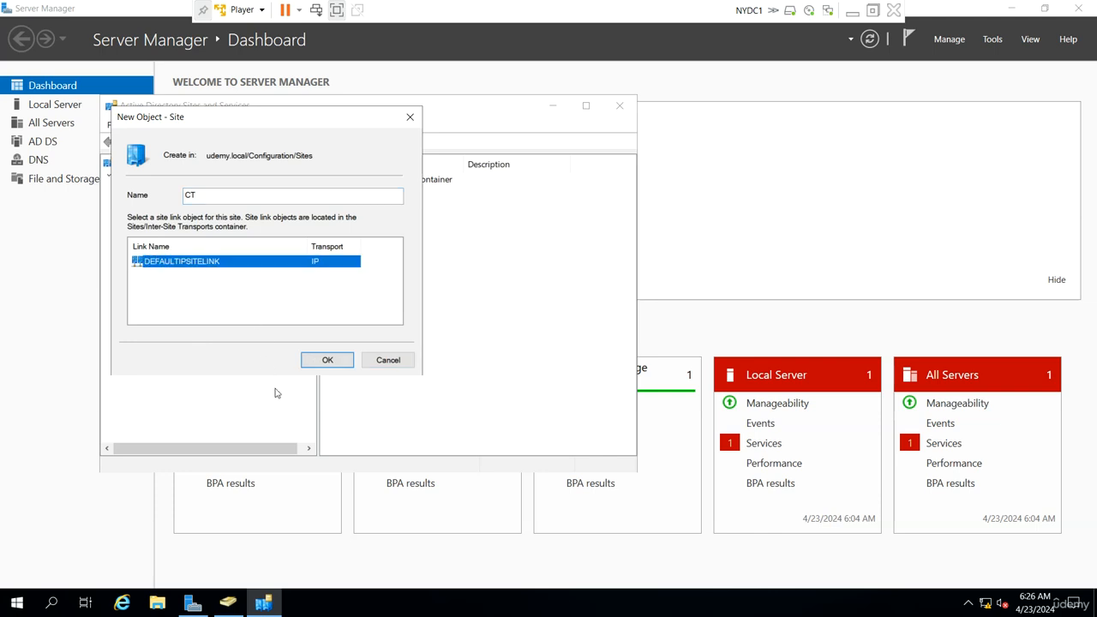
{"action": "left_click", "coordinate": [342, 359]}
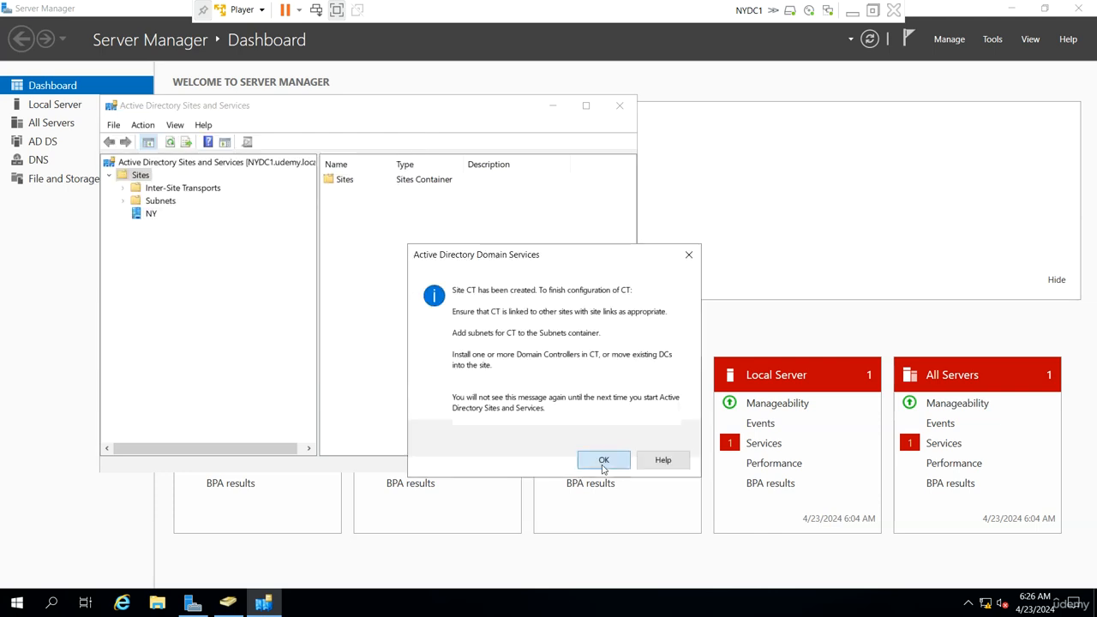
{"action": "left_click", "coordinate": [597, 459]}
- Move the server CTDC1 from the NY site to the CT site
{"action": "double_click", "coordinate": [135, 213]}
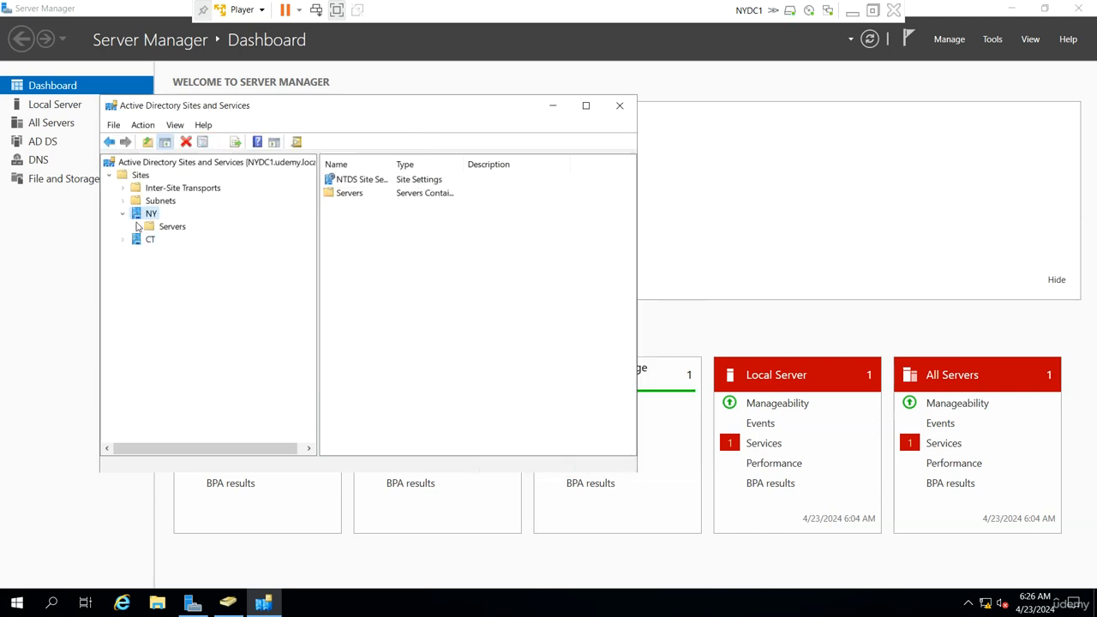
{"action": "left_click", "coordinate": [129, 243]}
{"action": "left_click", "coordinate": [168, 252]}
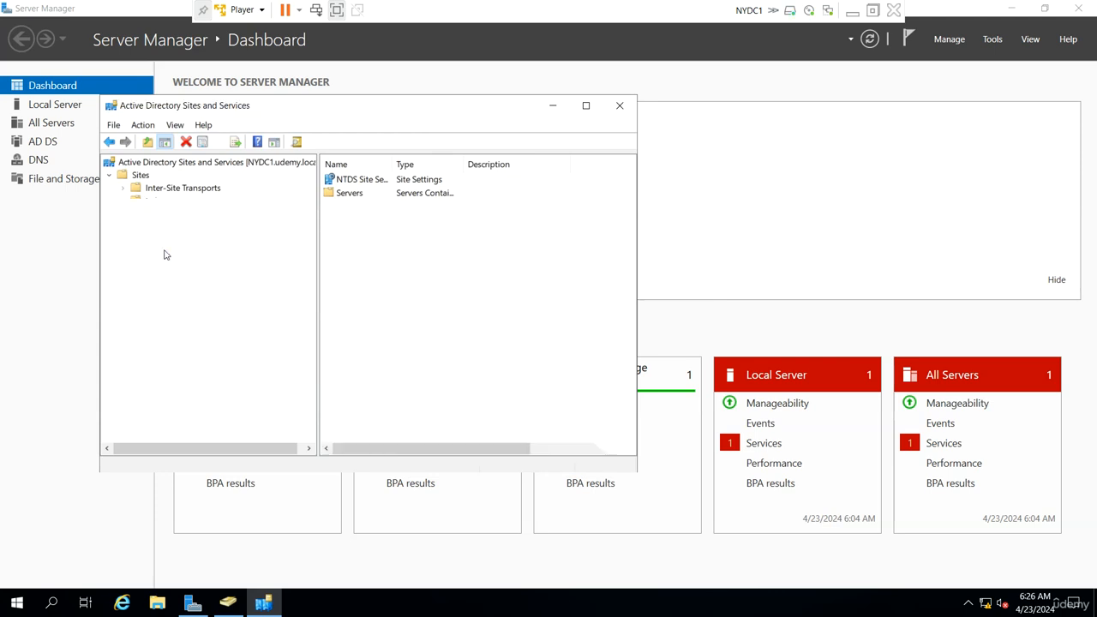
{"action": "left_click", "coordinate": [138, 227]}
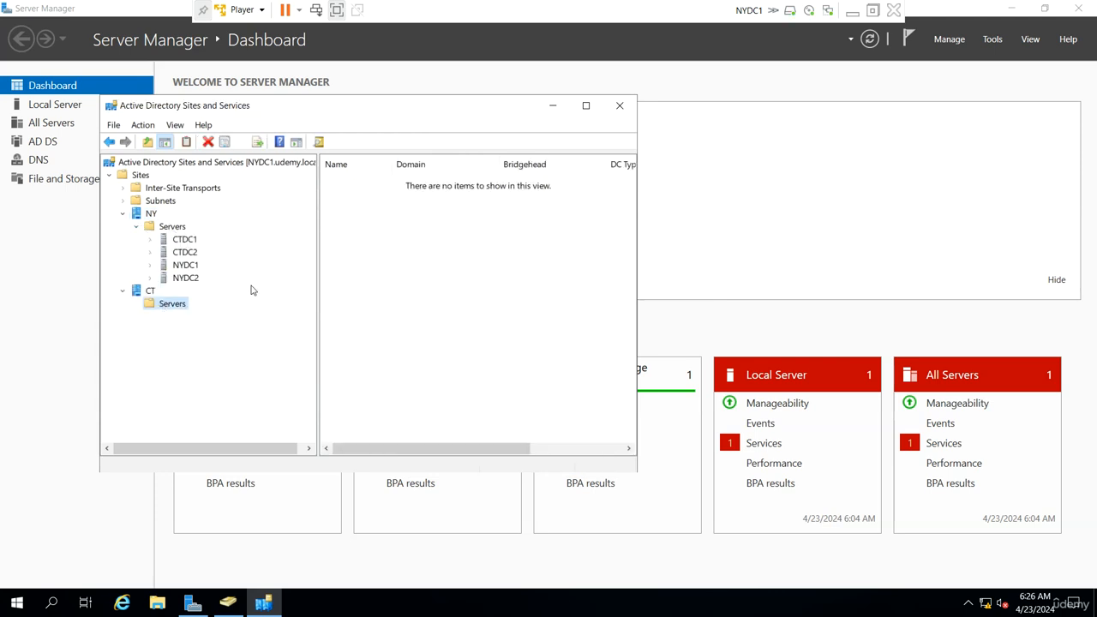
{"action": "right_click", "coordinate": [188, 240]}
{"action": "left_click", "coordinate": [226, 261]}
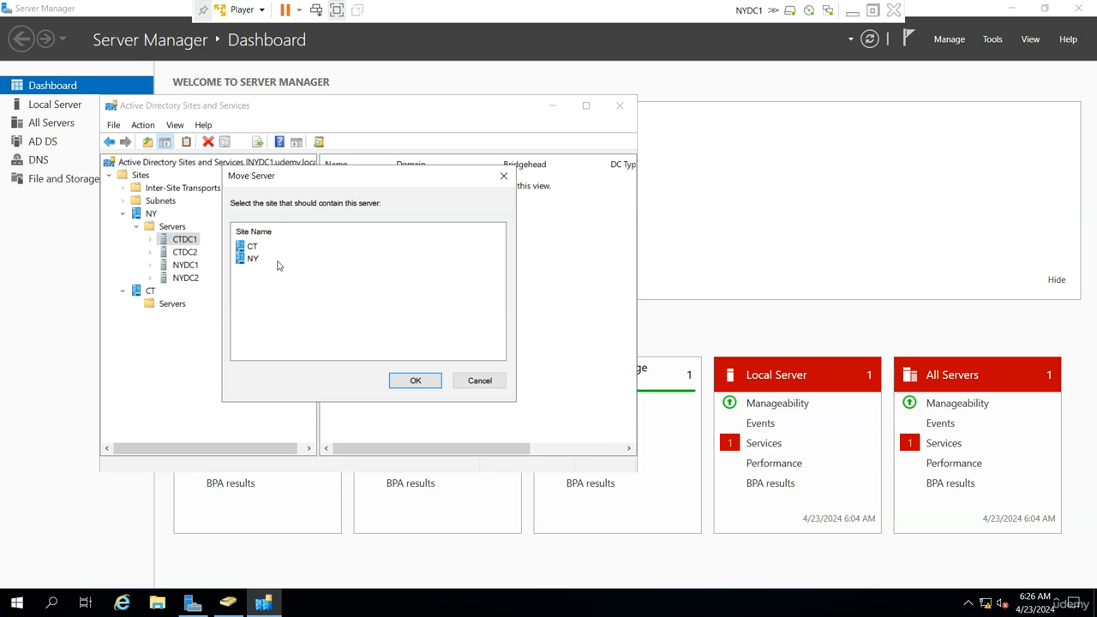
{"action": "double_click", "coordinate": [257, 246]}
- Move the server CTDC2 to the CT site and expand that site's server list
{"action": "right_click", "coordinate": [186, 240]}
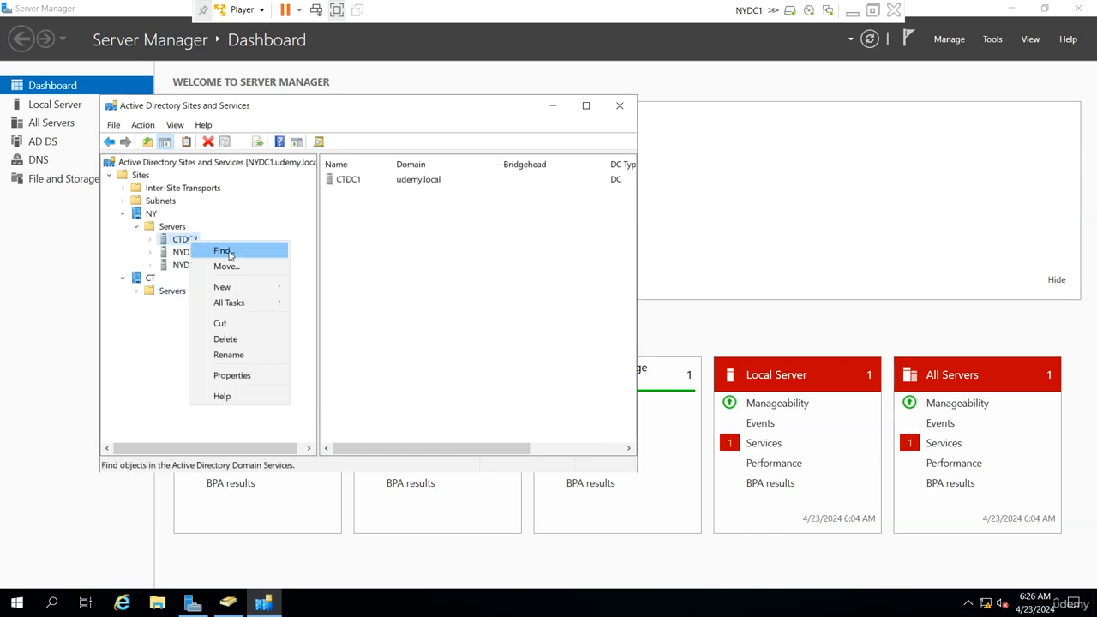
{"action": "left_click", "coordinate": [243, 269]}
{"action": "left_click", "coordinate": [259, 247]}
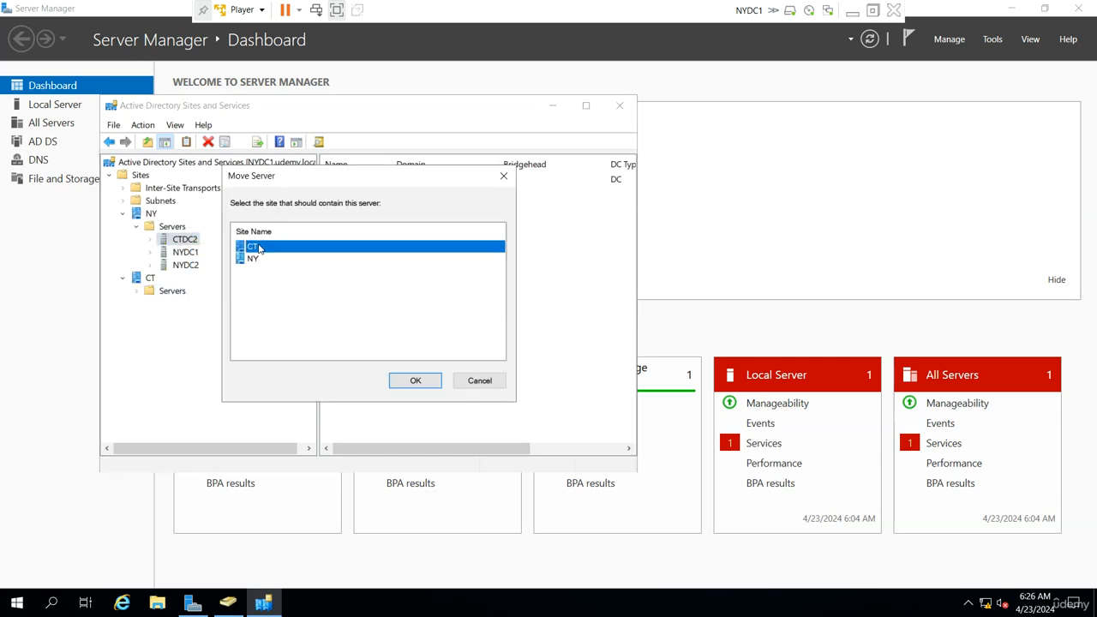
{"action": "left_click", "coordinate": [402, 382]}
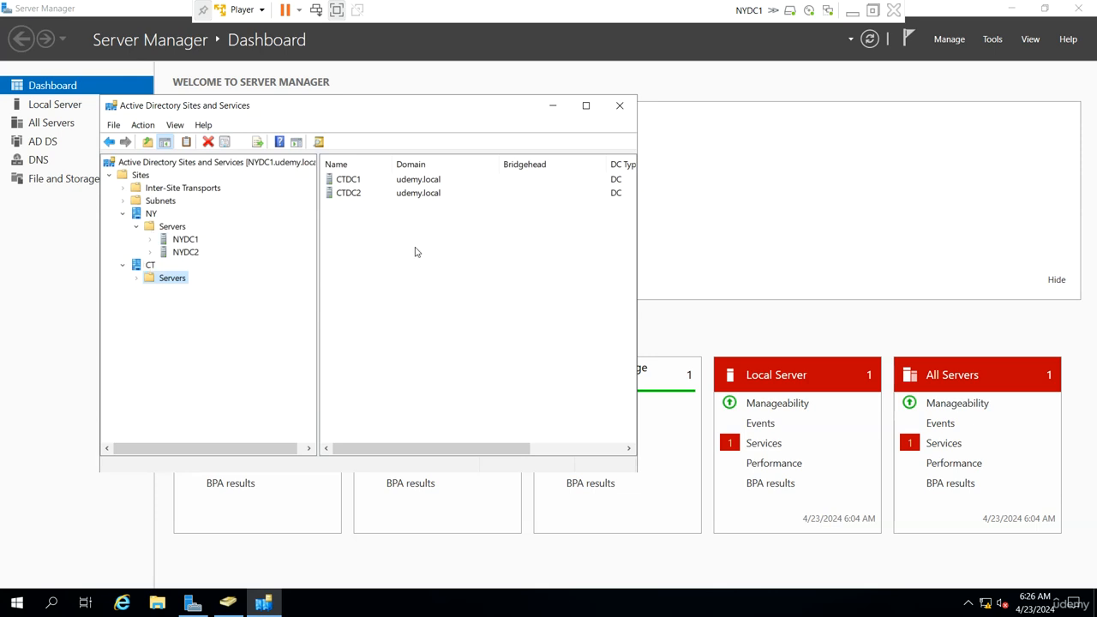
{"action": "left_click", "coordinate": [137, 278]}
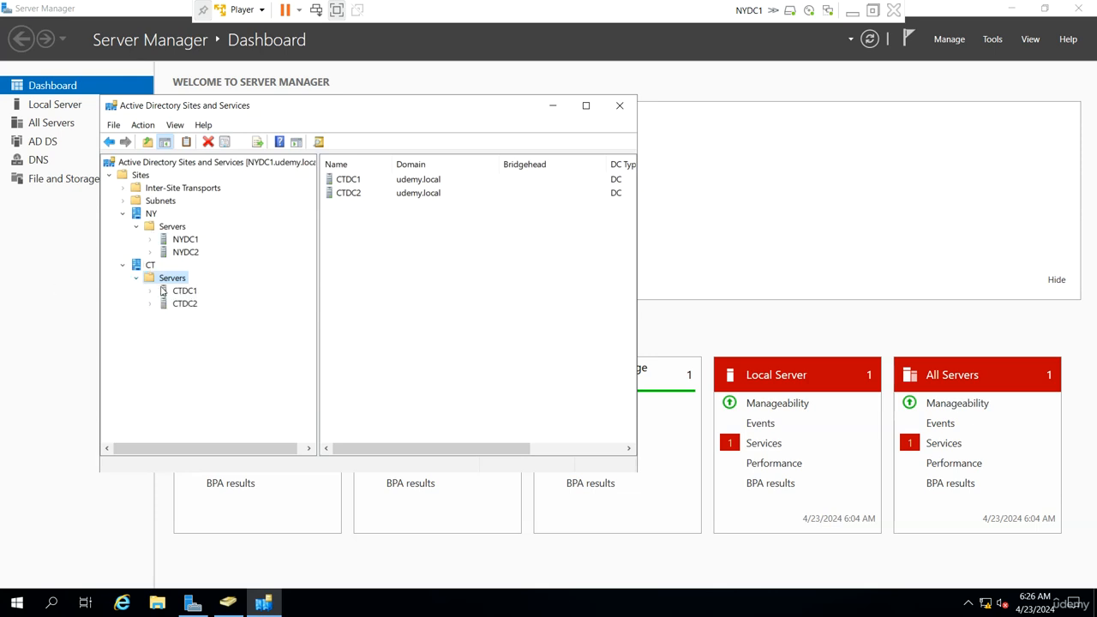
- Create a subnet with the prefix 192.168.100.0/24 and assign it to the NY site
{"action": "left_click", "coordinate": [170, 205]}
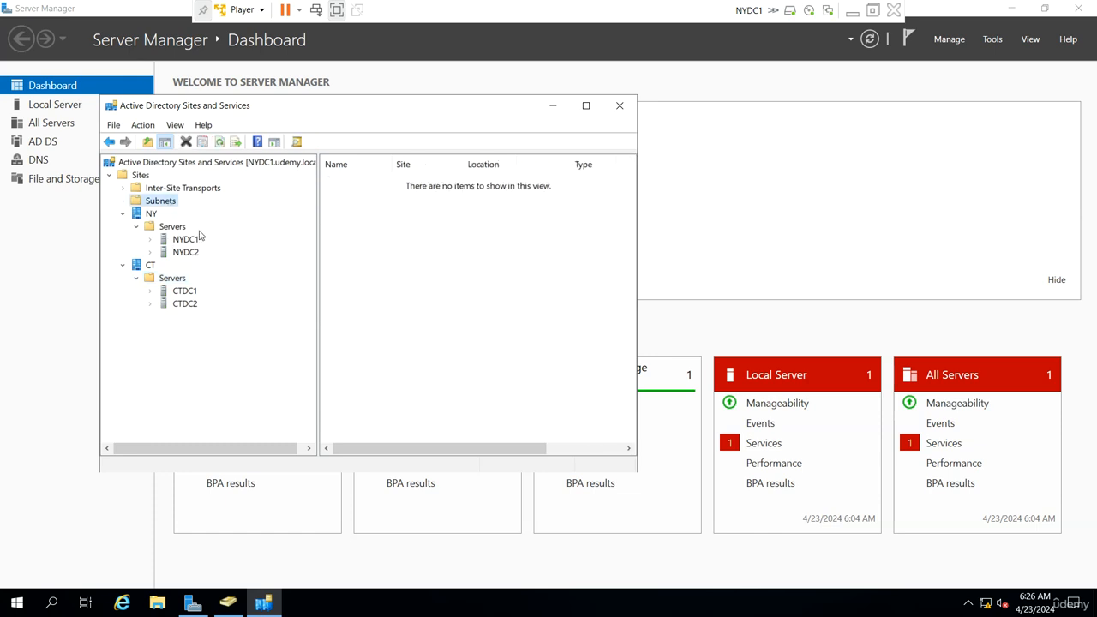
{"action": "right_click", "coordinate": [171, 204]}
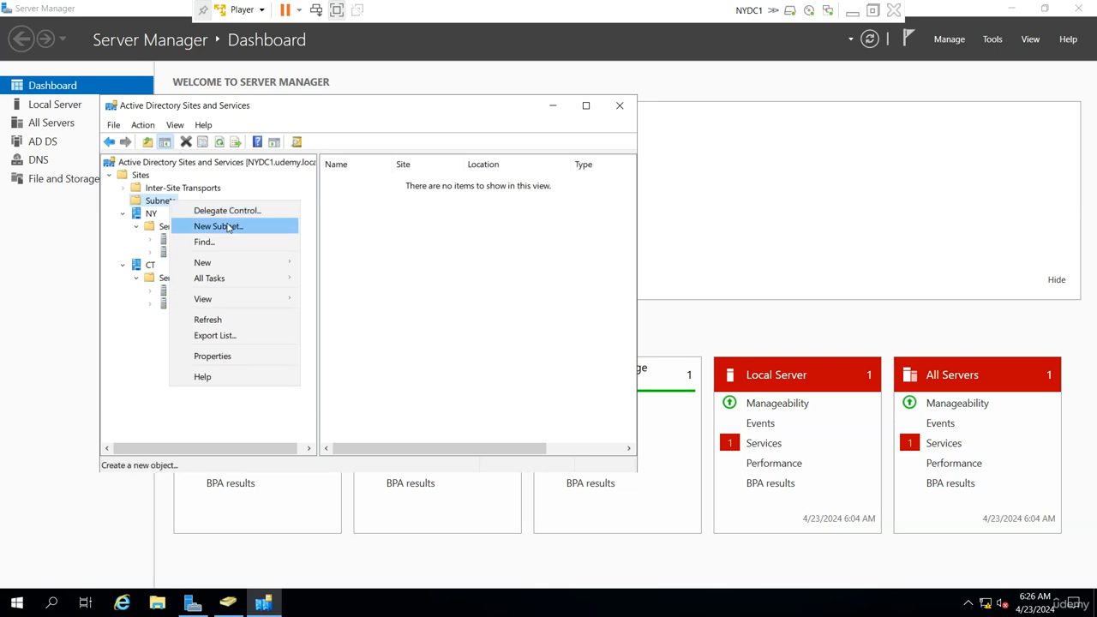
{"action": "left_click", "coordinate": [227, 227]}
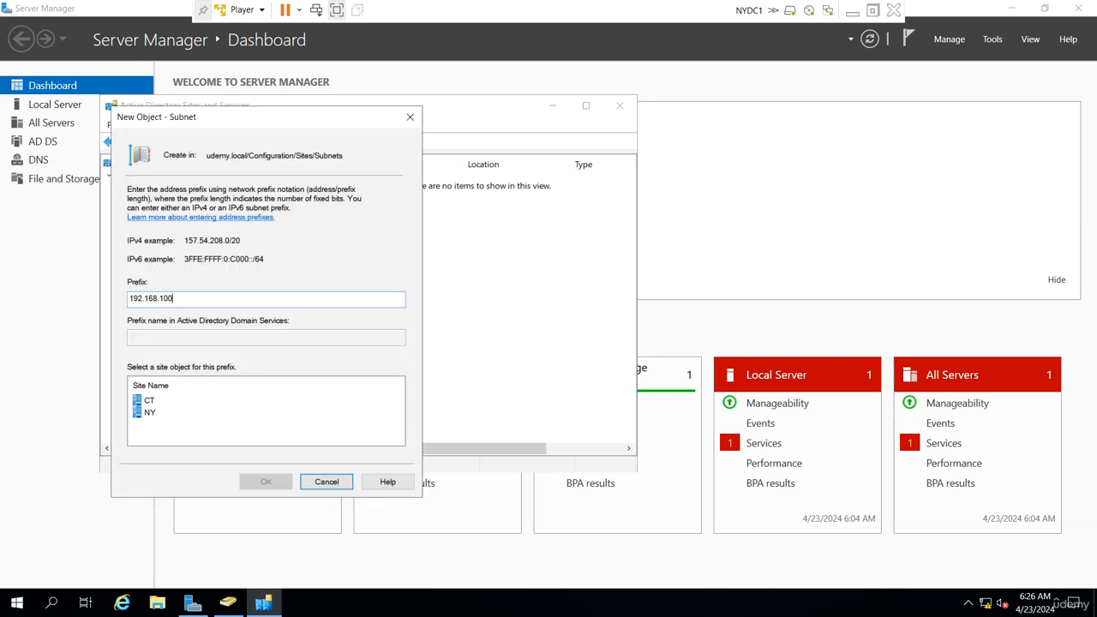
{"action": "type", "text": "192.168.100.0/24"}
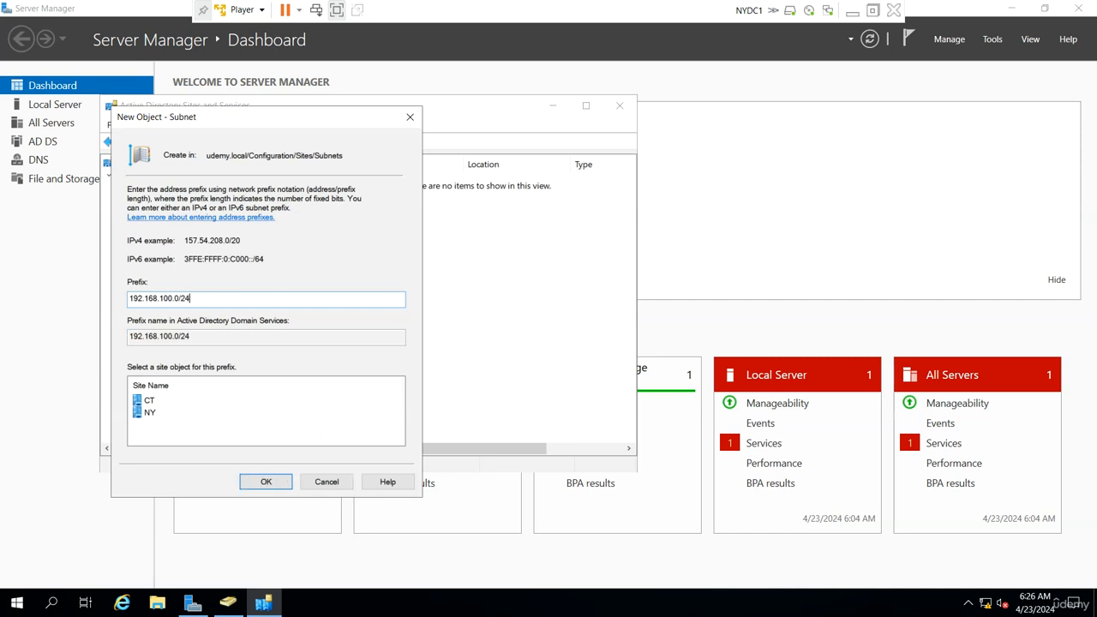
{"action": "left_click", "coordinate": [162, 418]}
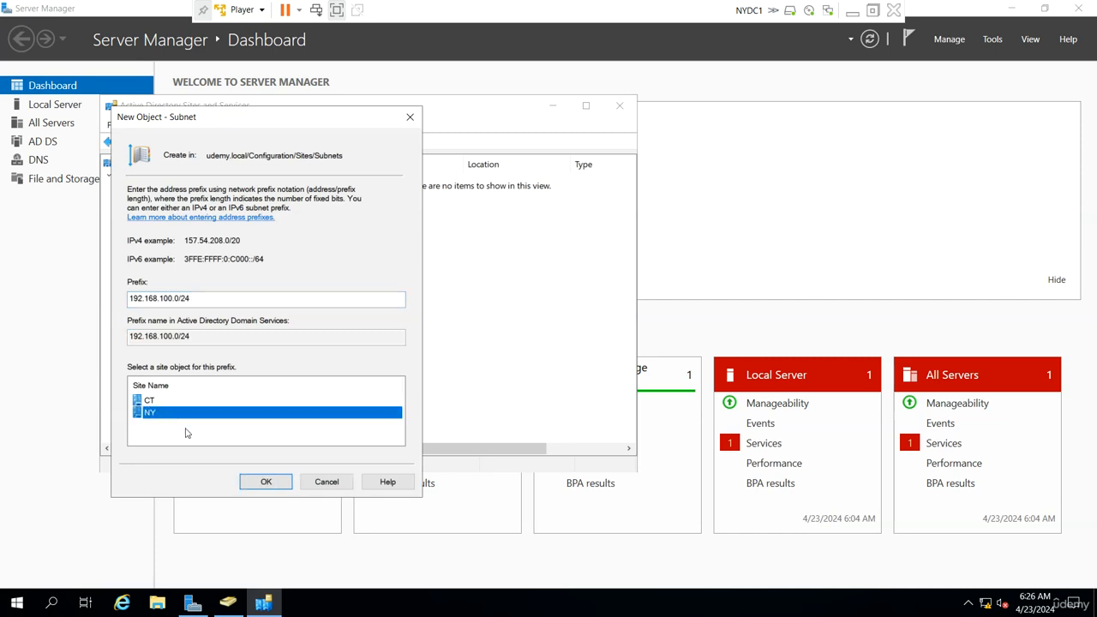
{"action": "left_click", "coordinate": [266, 481]}
- Create a subnet with the prefix 192.168.200.0/24 and assign it to the CT site
{"action": "right_click", "coordinate": [180, 202]}
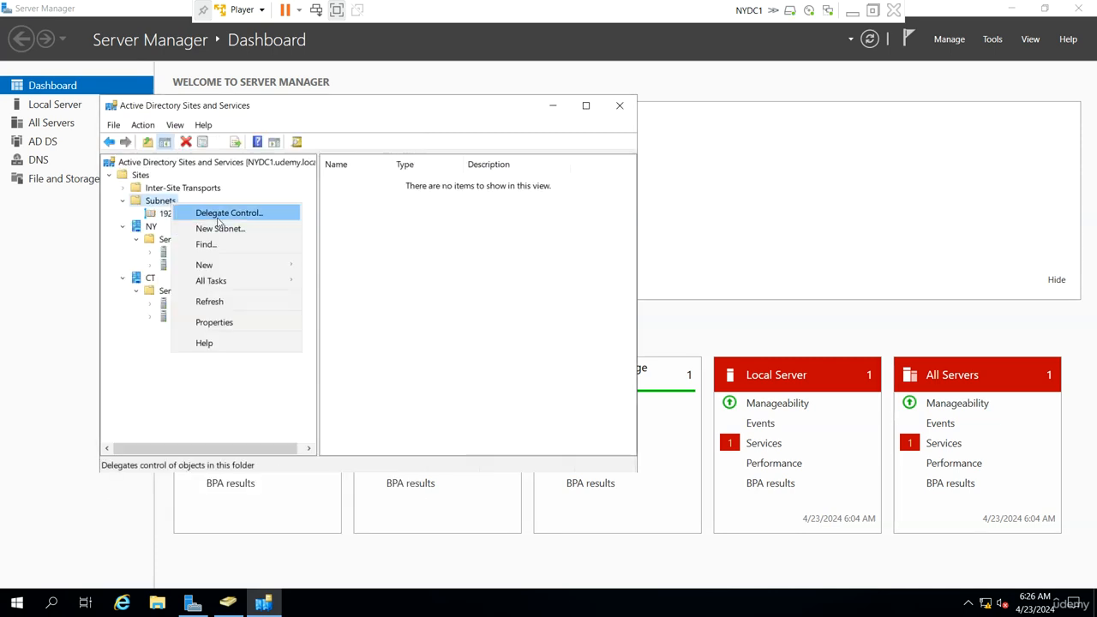
{"action": "left_click", "coordinate": [221, 226]}
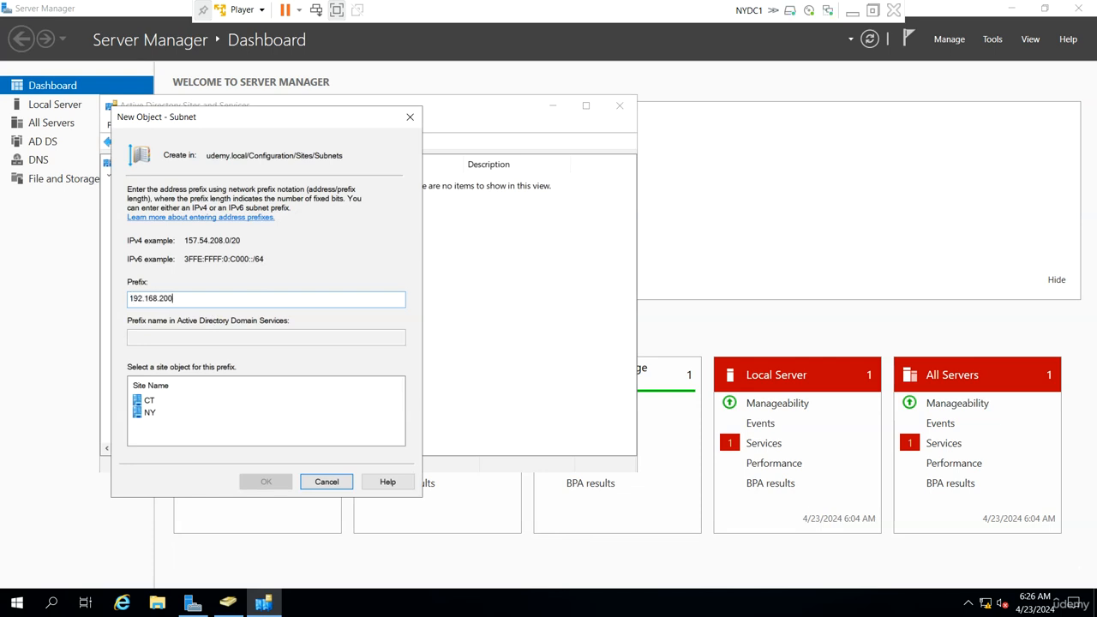
{"action": "type", "text": "192.168.200.0/24"}
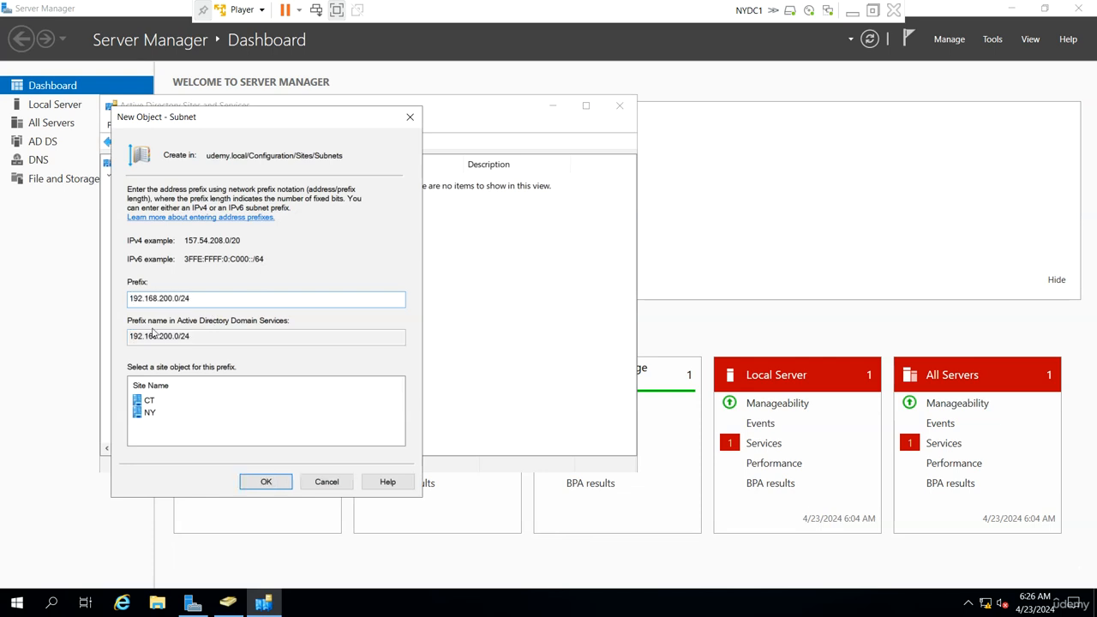
{"action": "left_click", "coordinate": [148, 401]}
{"action": "left_click", "coordinate": [265, 482]}
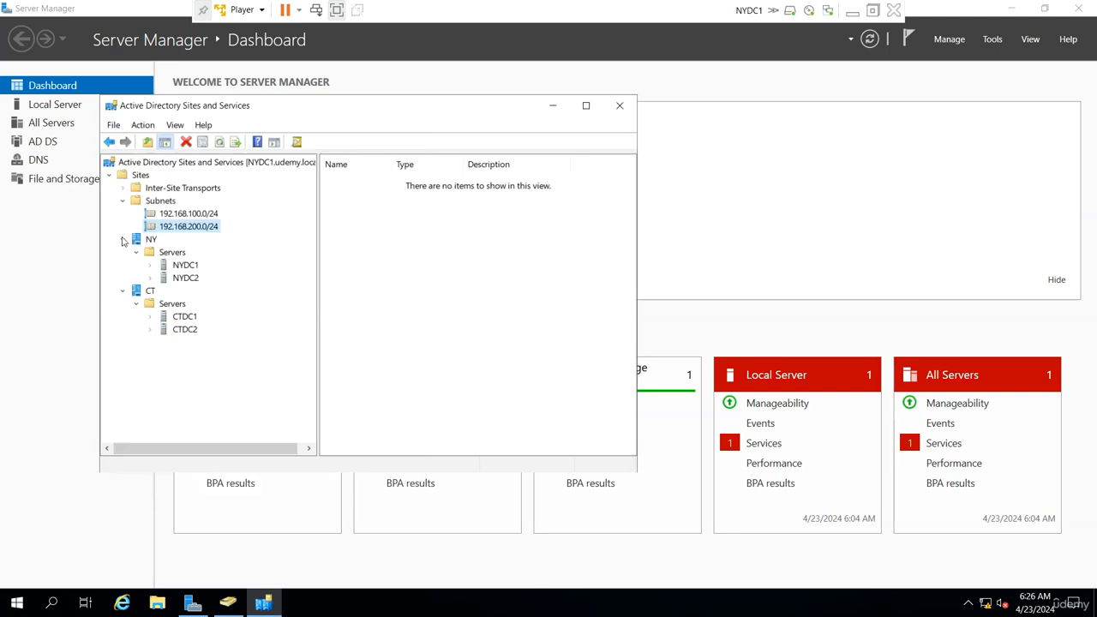
- Examine the properties of DEFAULTIPSITELINK under the IP inter-site transport, leaving them without changes
{"action": "left_click", "coordinate": [123, 187]}
{"action": "left_click", "coordinate": [159, 201]}
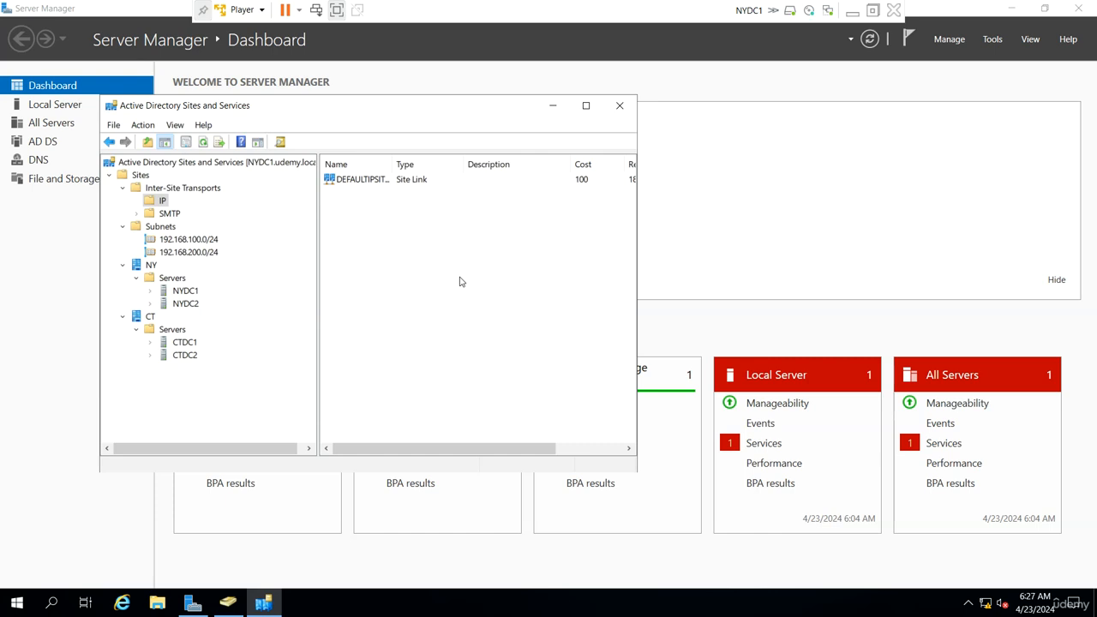
{"action": "double_click", "coordinate": [393, 180]}
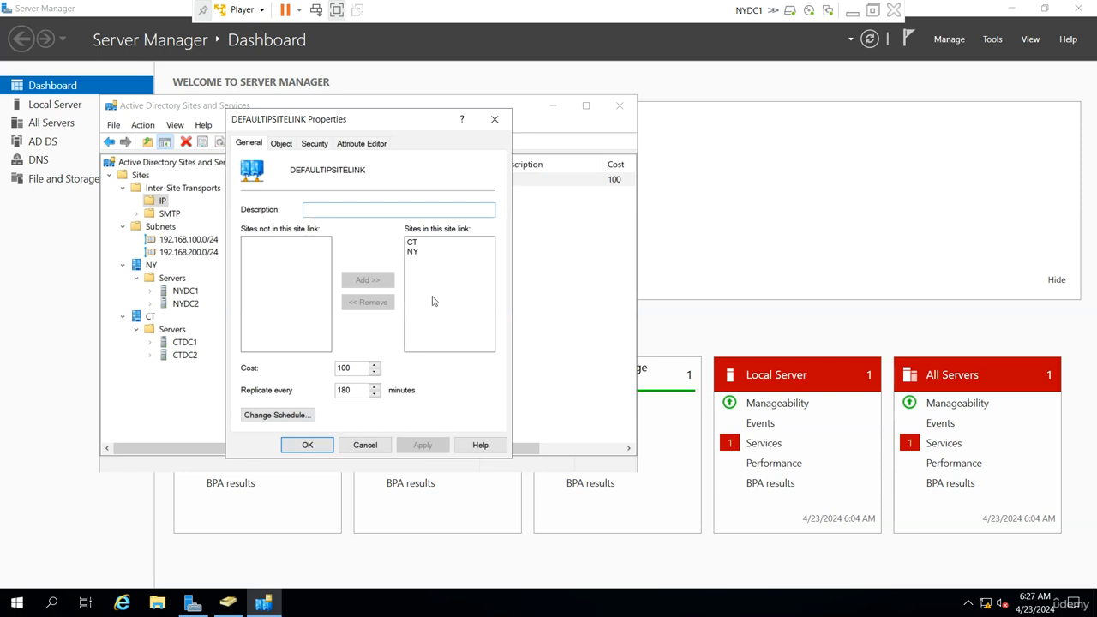
{"action": "left_click", "coordinate": [365, 447]}
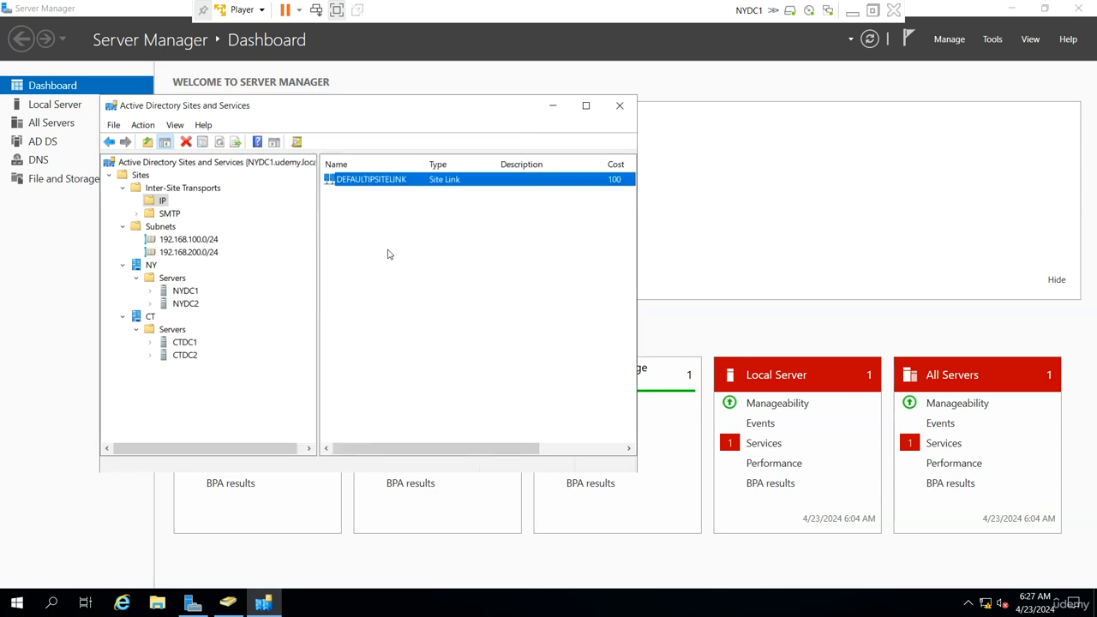
- Create an IP site link named NYCT that contains the CT and NY sites
{"action": "right_click", "coordinate": [392, 217]}
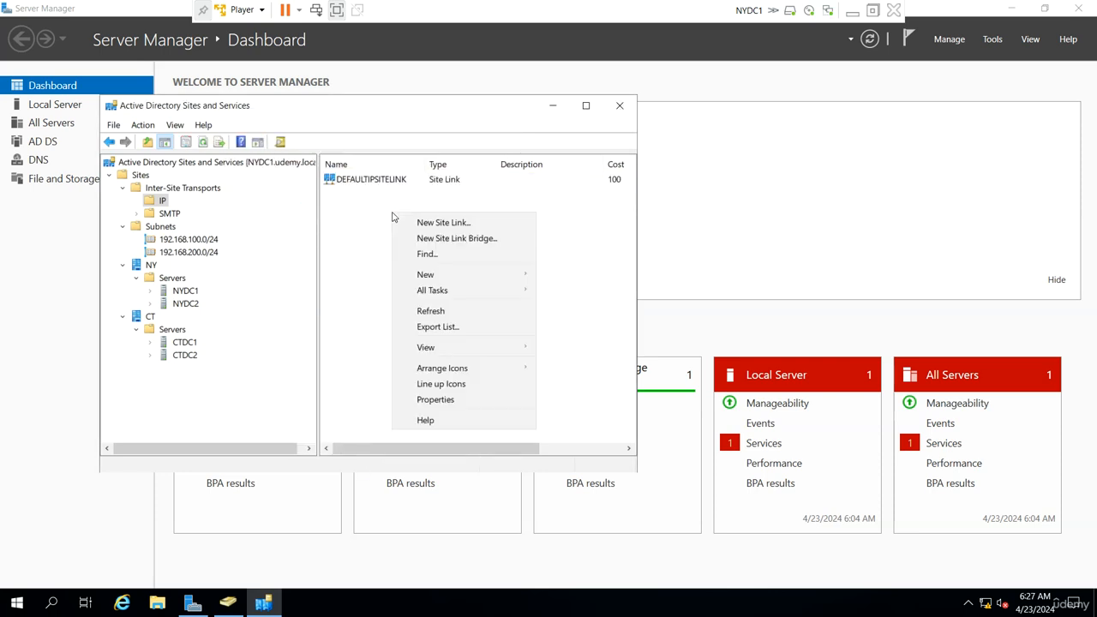
{"action": "left_click", "coordinate": [455, 223]}
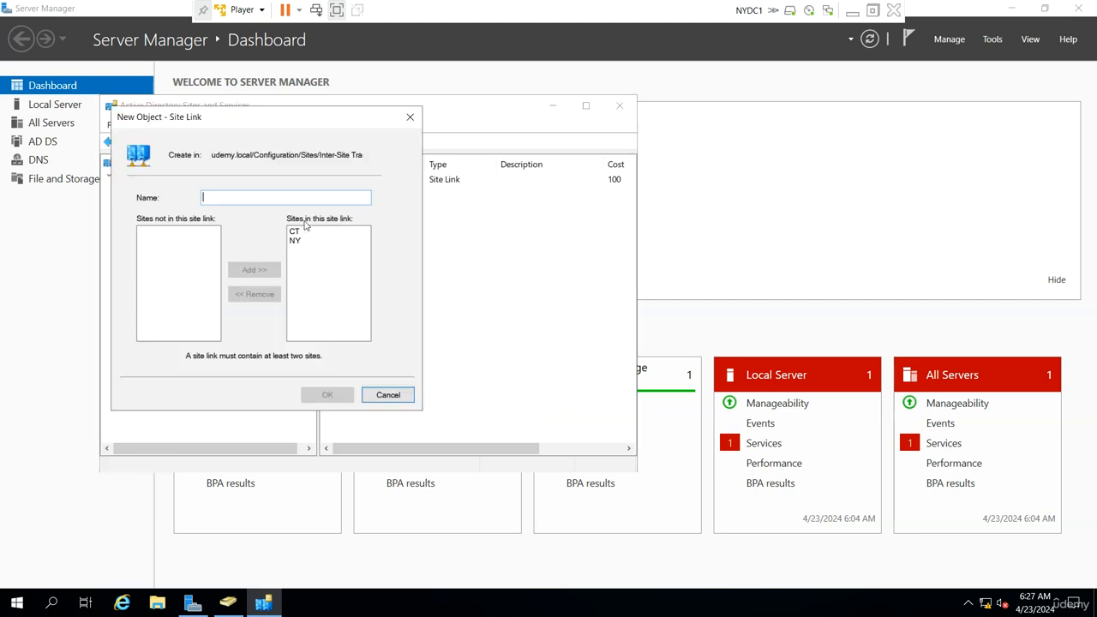
{"action": "type", "text": "NYCT"}
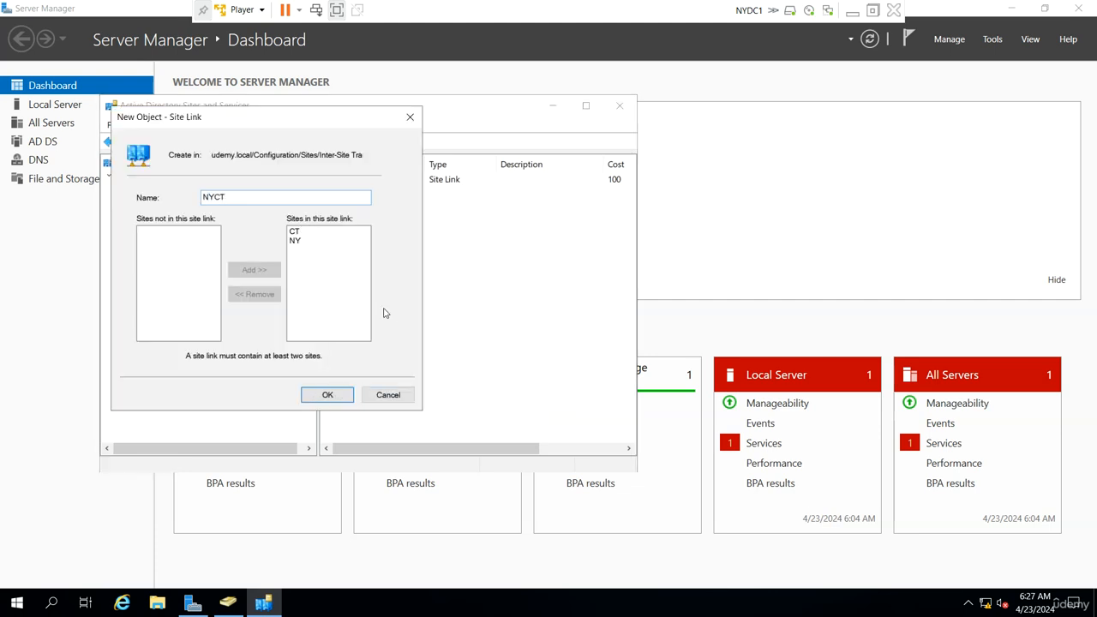
{"action": "left_click", "coordinate": [329, 394]}
- Delete the DEFAULTIPSITELINK site link from the IP inter-site transport
{"action": "right_click", "coordinate": [374, 181]}
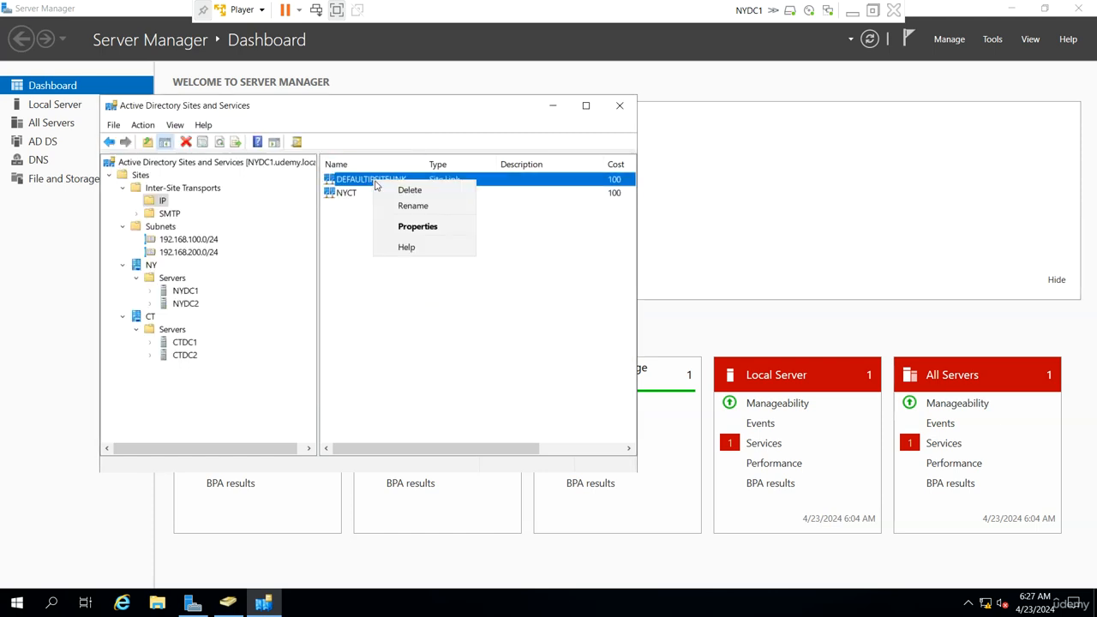
{"action": "left_click", "coordinate": [398, 192]}
{"action": "left_click", "coordinate": [590, 403]}
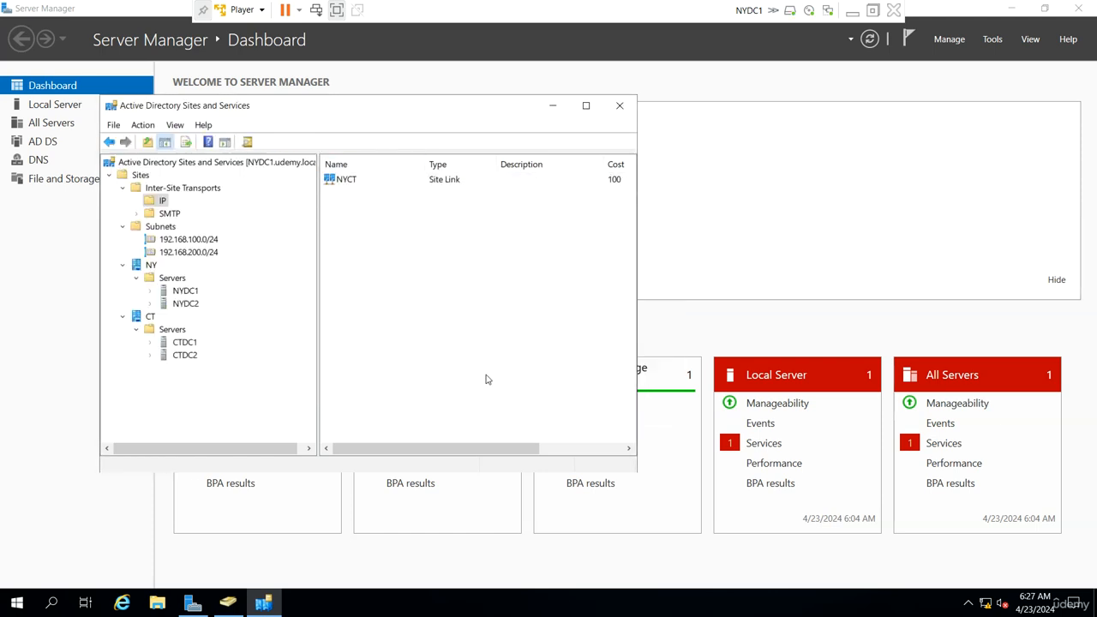
- Examine the NYCT site link's properties and replication schedule, leaving them without changes
{"action": "double_click", "coordinate": [364, 181]}
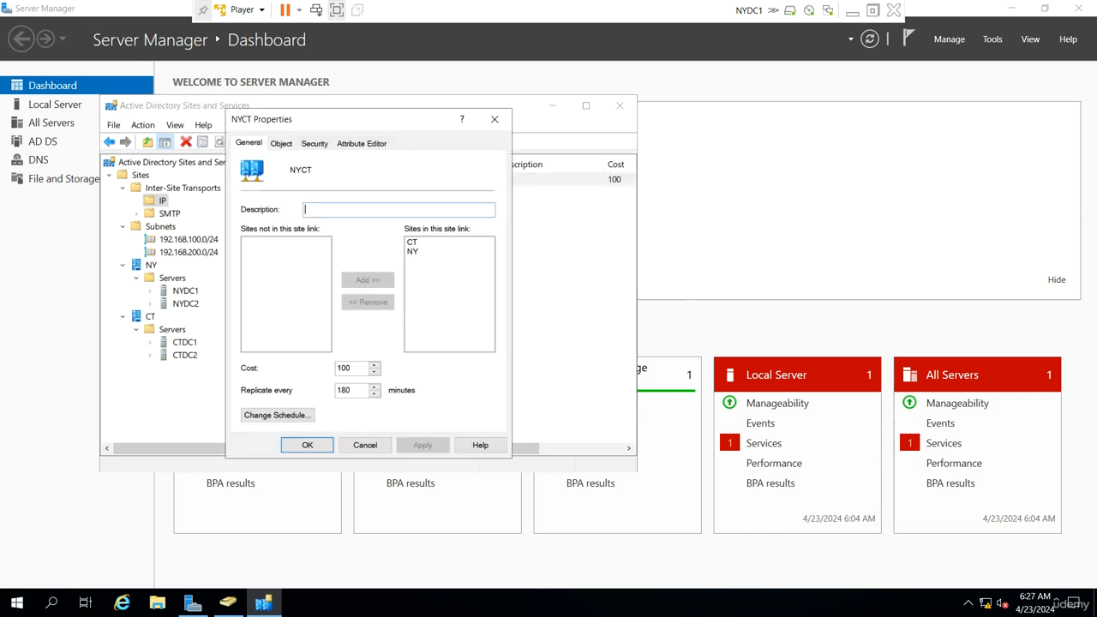
{"action": "left_click", "coordinate": [296, 417]}
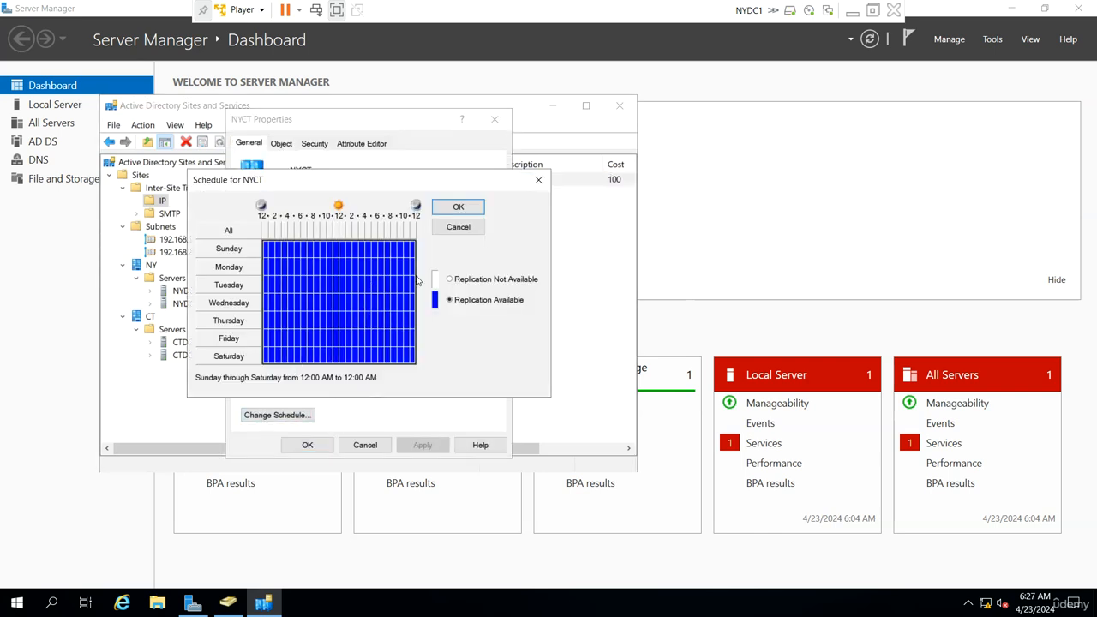
{"action": "left_click", "coordinate": [457, 226]}
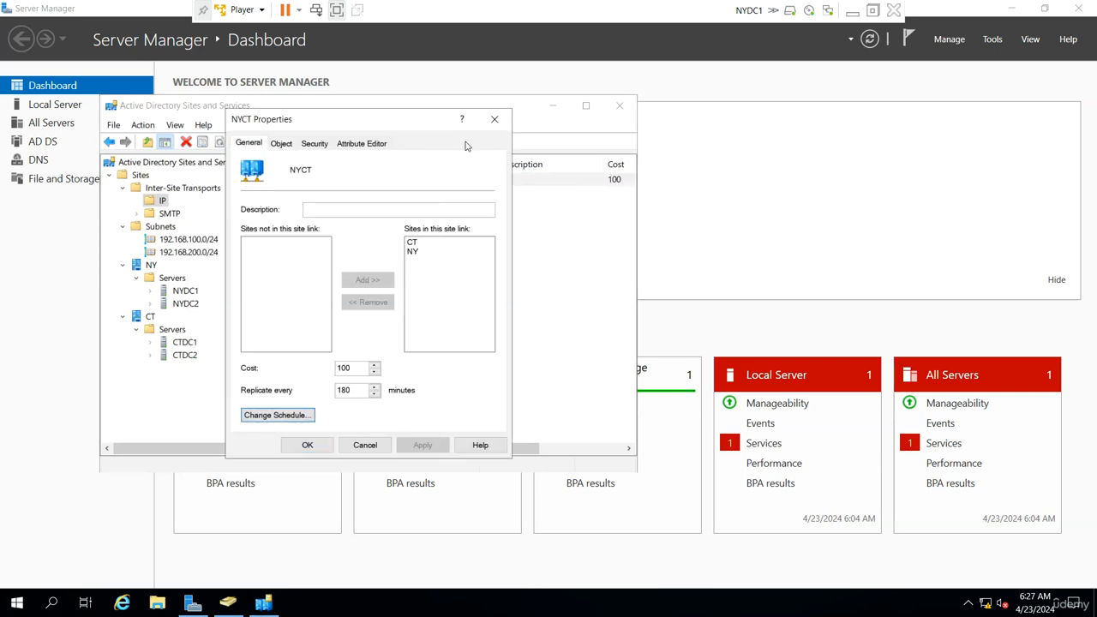
{"action": "left_click", "coordinate": [495, 119]}
{"action": "left_click", "coordinate": [411, 294]}
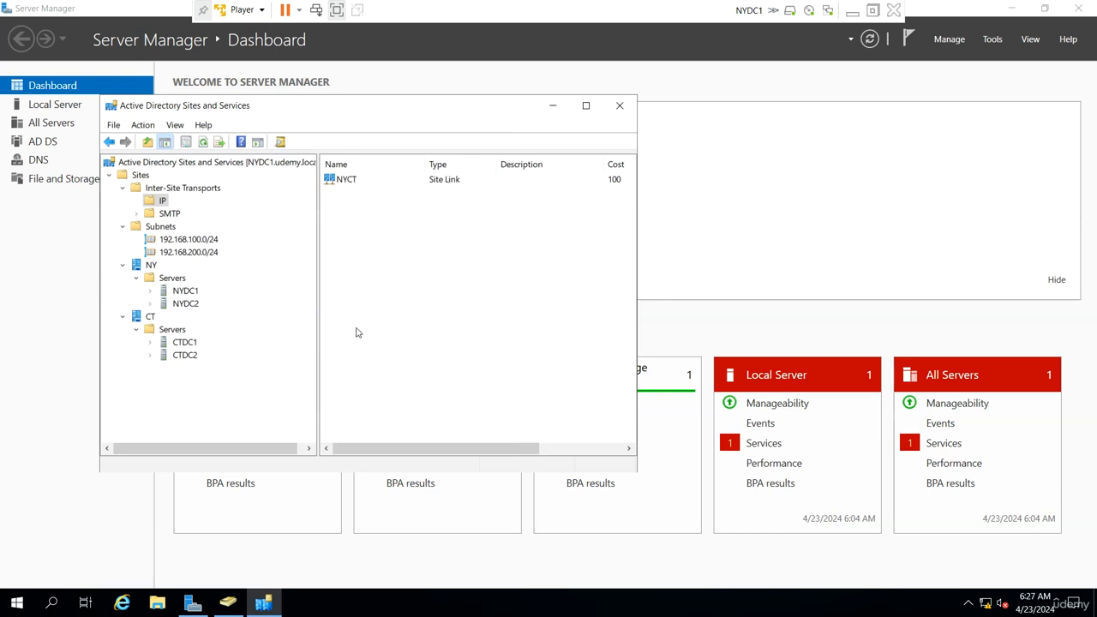
{"action": "right_click", "coordinate": [380, 237]}
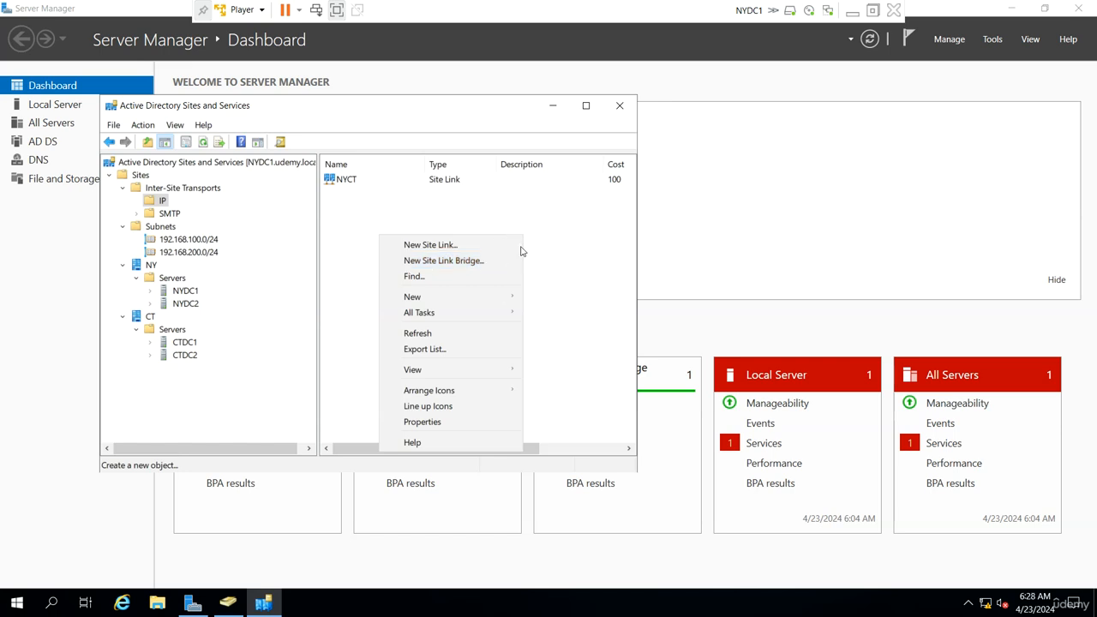
{"action": "left_click", "coordinate": [566, 257]}
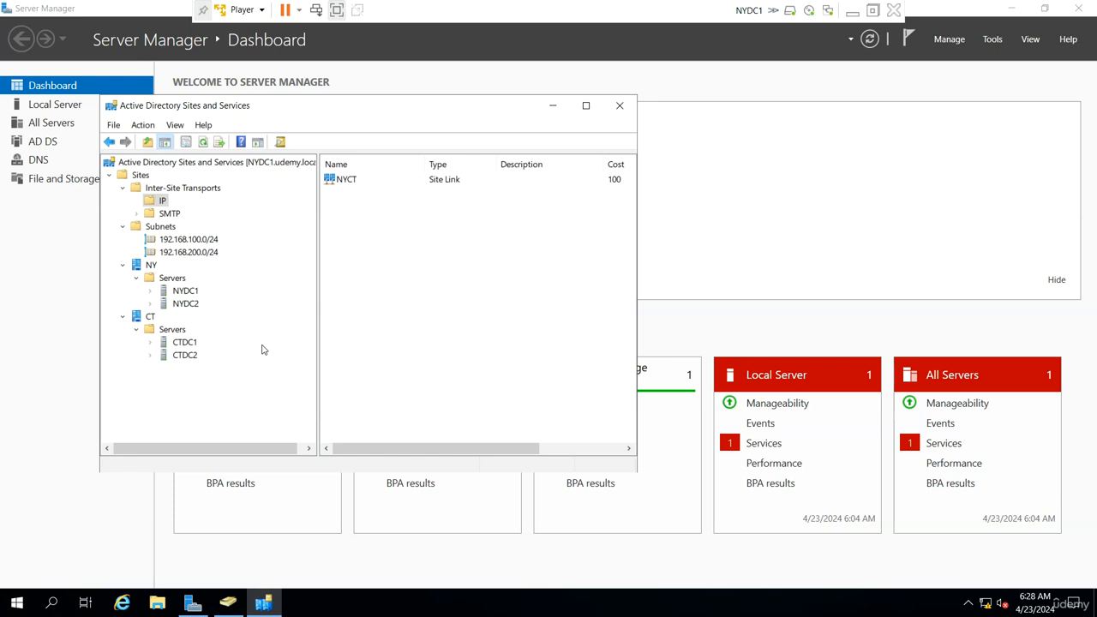
- Check the Global Catalog setting in the NTDS Settings properties of NYDC1, leaving it without changes
{"action": "left_click", "coordinate": [150, 291]}
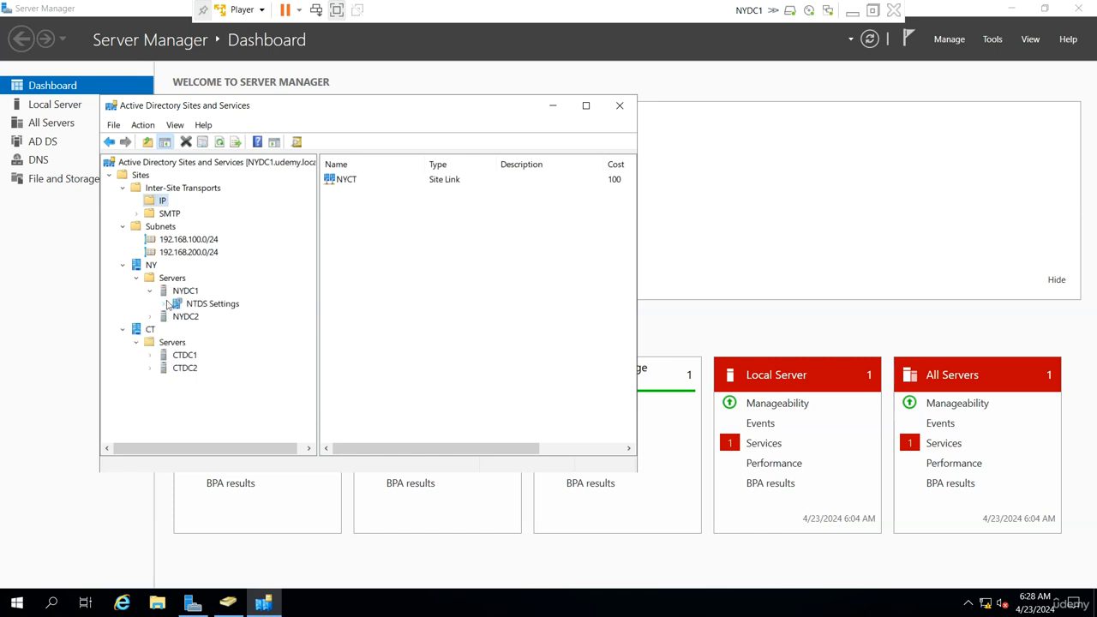
{"action": "left_click", "coordinate": [201, 304]}
{"action": "right_click", "coordinate": [202, 305]}
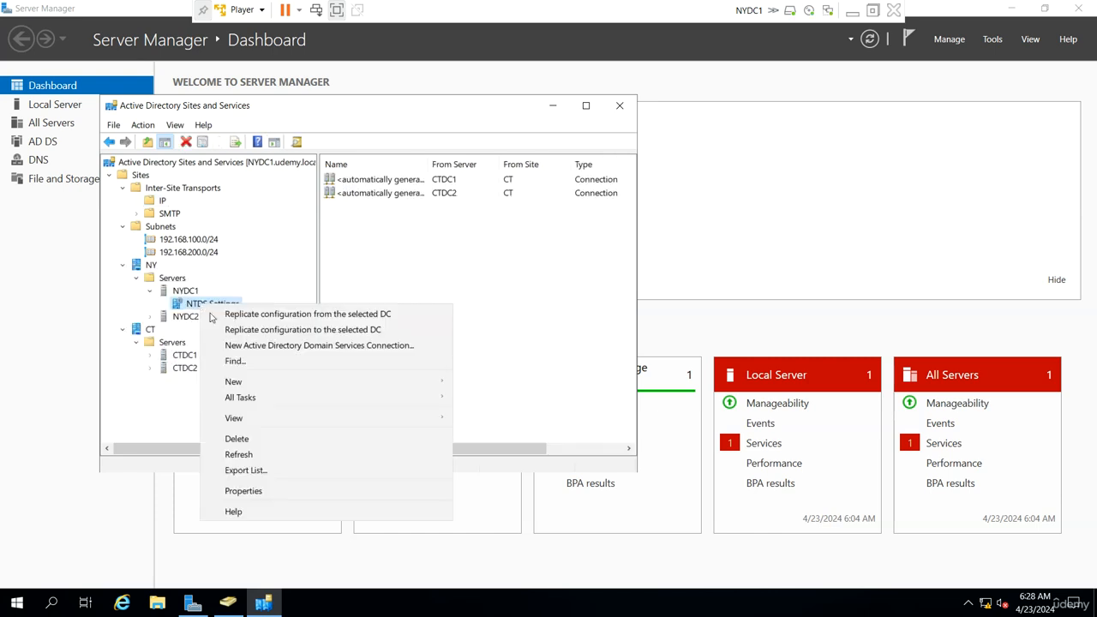
{"action": "left_click", "coordinate": [257, 501]}
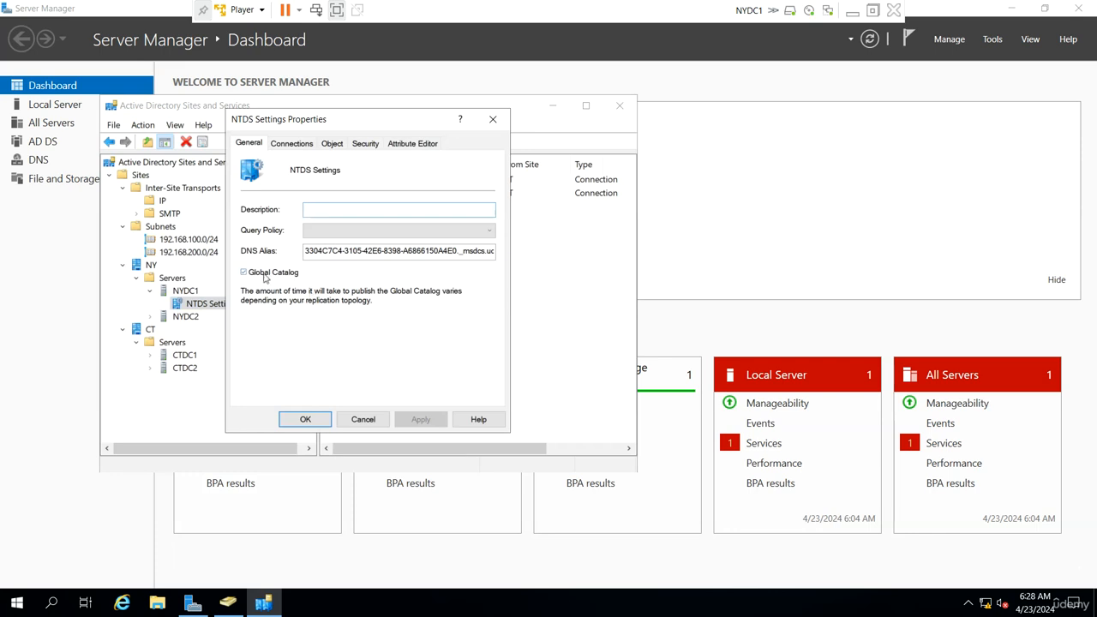
{"action": "left_click", "coordinate": [363, 419]}
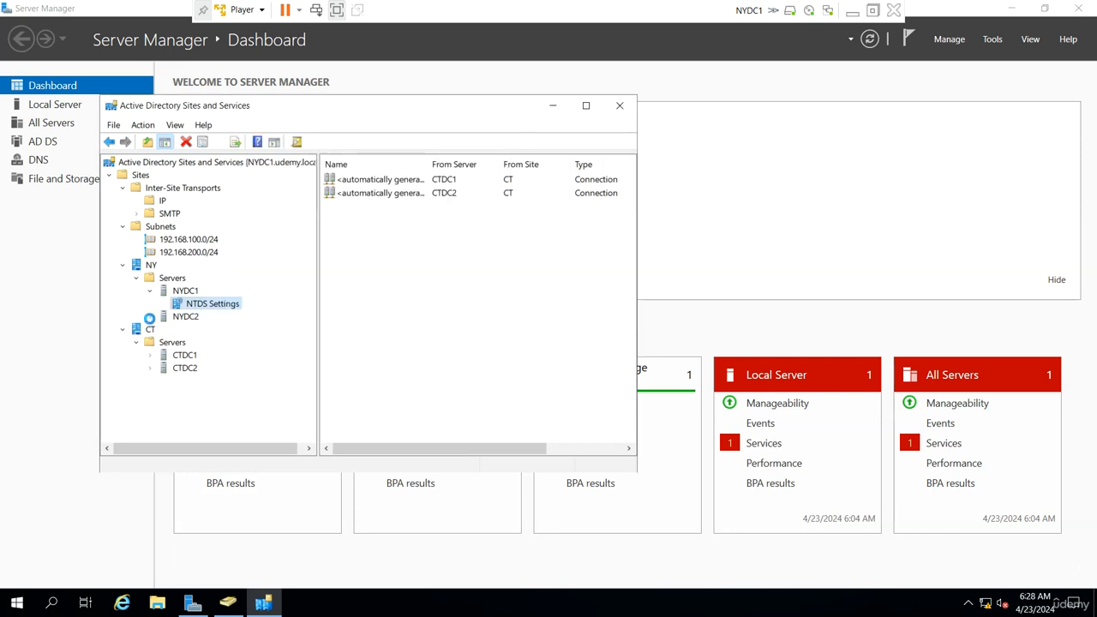
- Enable Global Catalog in the NTDS Settings properties of NYDC2 in the NY site
{"action": "left_click", "coordinate": [150, 317]}
{"action": "left_click", "coordinate": [197, 332]}
{"action": "right_click", "coordinate": [196, 331]}
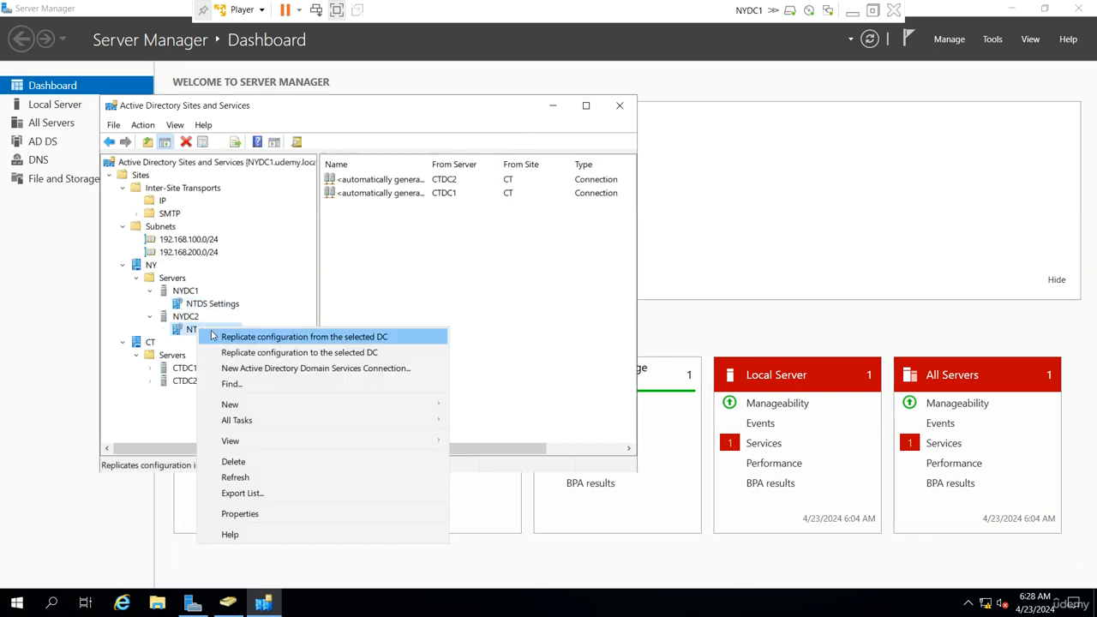
{"action": "left_click", "coordinate": [265, 522]}
{"action": "left_click", "coordinate": [245, 272]}
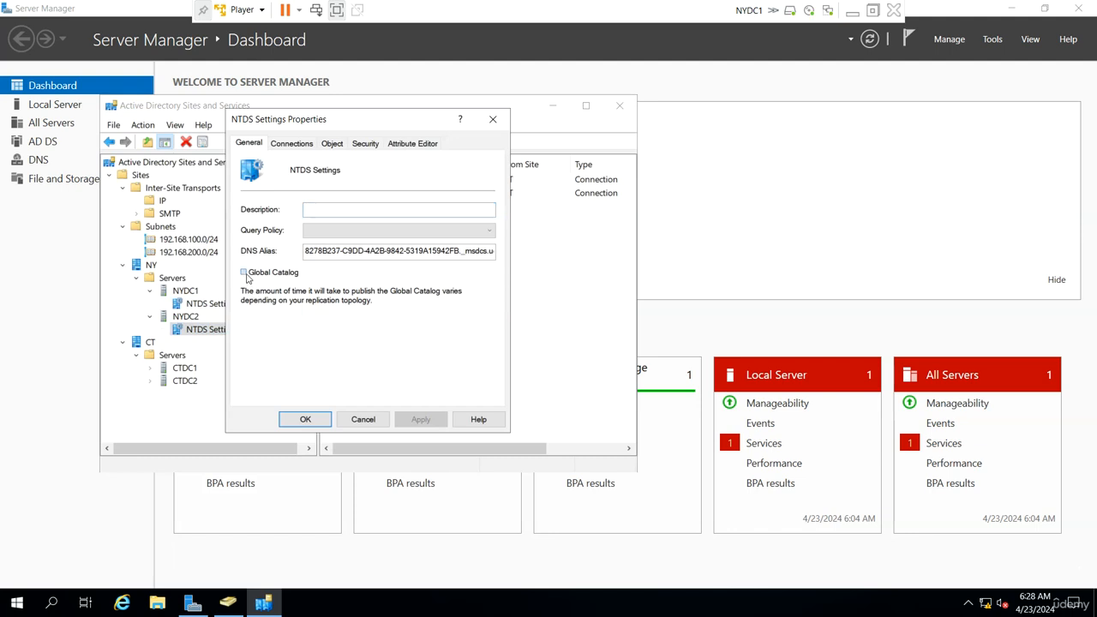
{"action": "left_click", "coordinate": [305, 419]}
- Enable Global Catalog in the NTDS Settings properties of CTDC1 in the CT site
{"action": "left_click", "coordinate": [150, 368]}
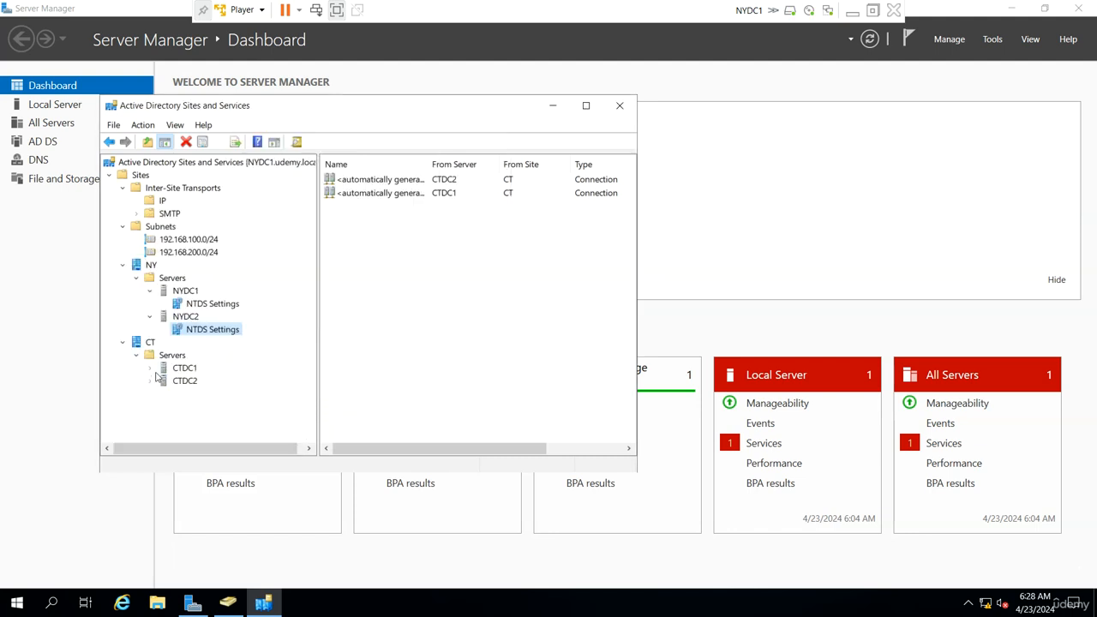
{"action": "left_click", "coordinate": [205, 383]}
{"action": "right_click", "coordinate": [206, 384]}
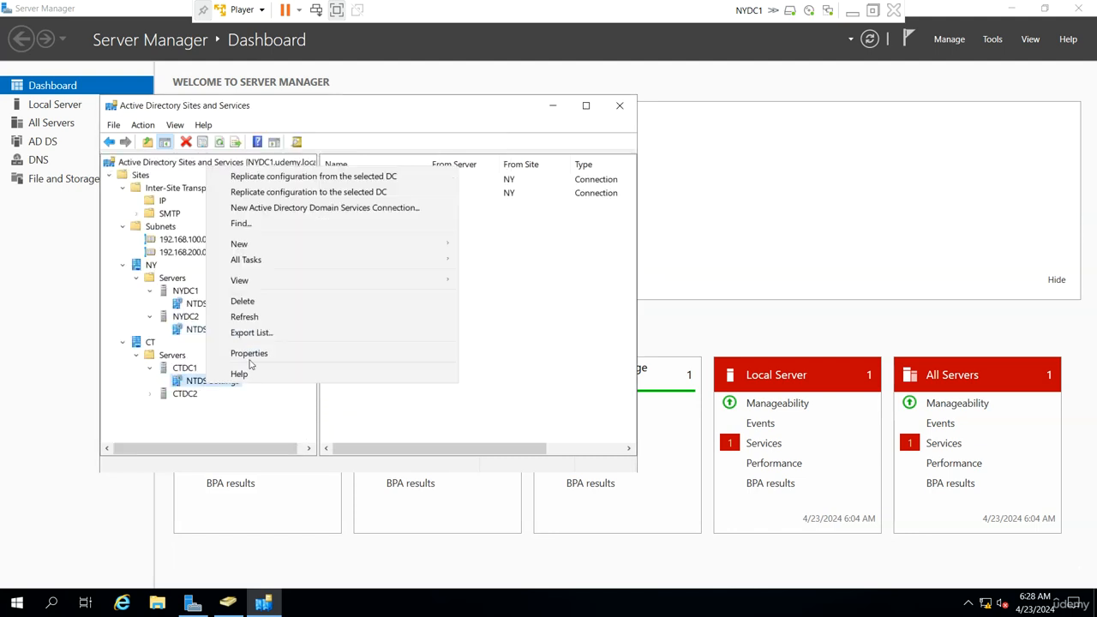
{"action": "left_click", "coordinate": [252, 363]}
{"action": "left_click", "coordinate": [259, 273]}
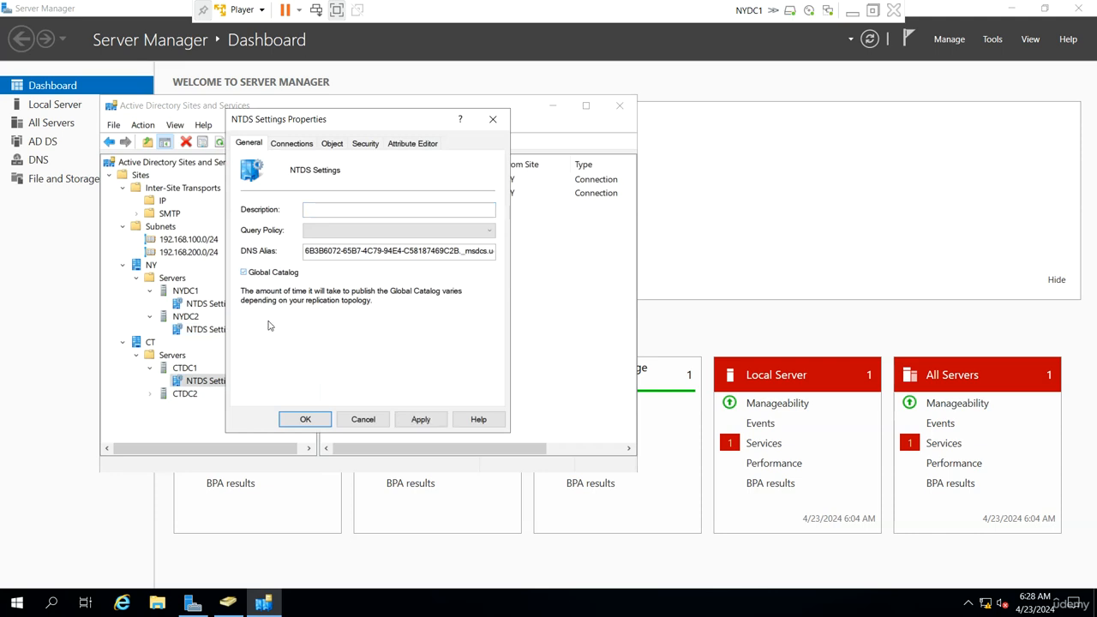
{"action": "left_click", "coordinate": [305, 419]}
- Enable Global Catalog in the NTDS Settings properties of CTDC2 in the CT site
{"action": "left_click", "coordinate": [150, 394]}
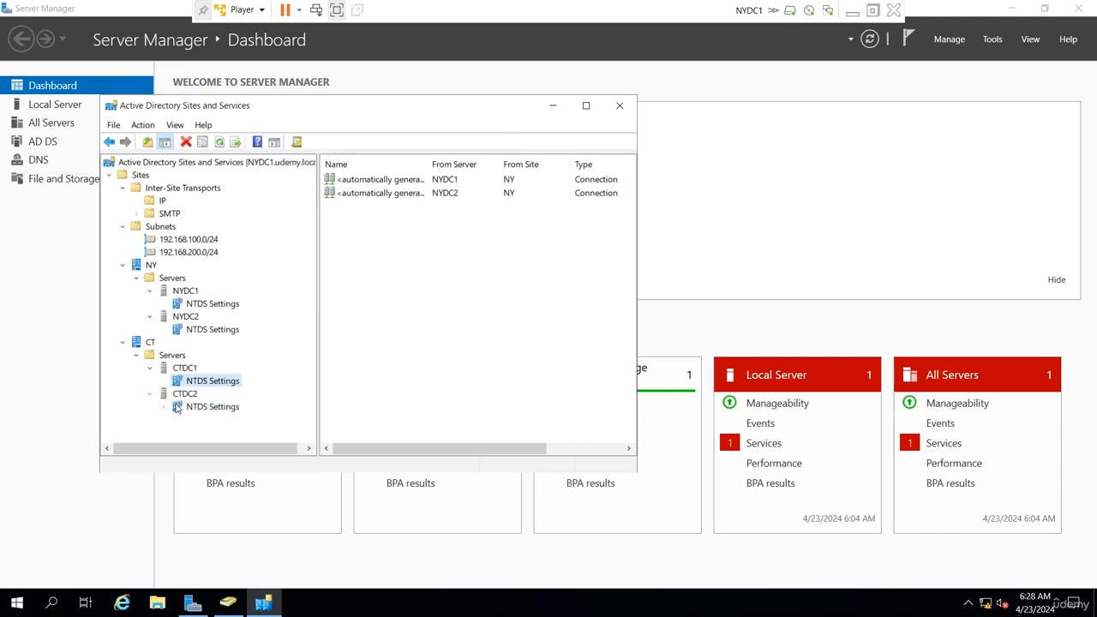
{"action": "left_click", "coordinate": [206, 406]}
{"action": "right_click", "coordinate": [203, 408]}
{"action": "left_click", "coordinate": [257, 373]}
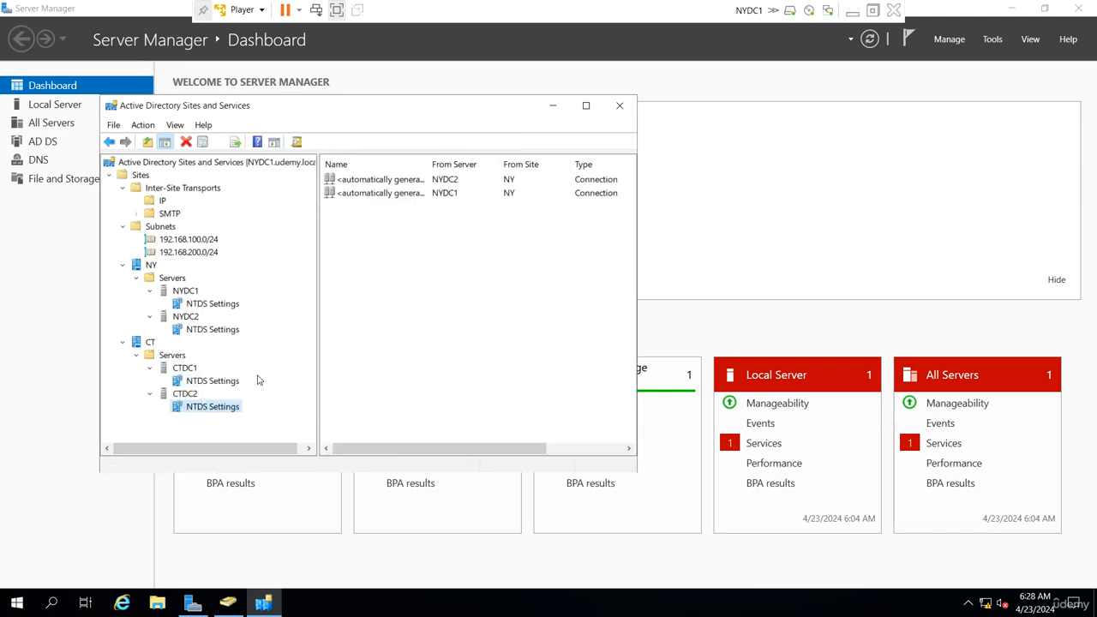
{"action": "left_click", "coordinate": [244, 273]}
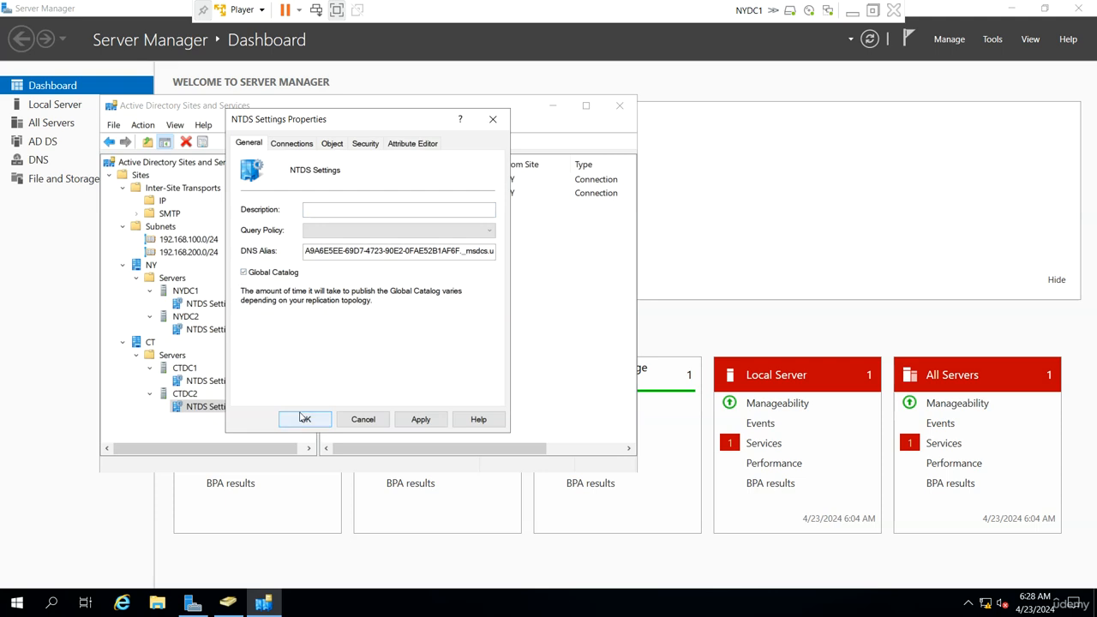
{"action": "left_click", "coordinate": [305, 419]}
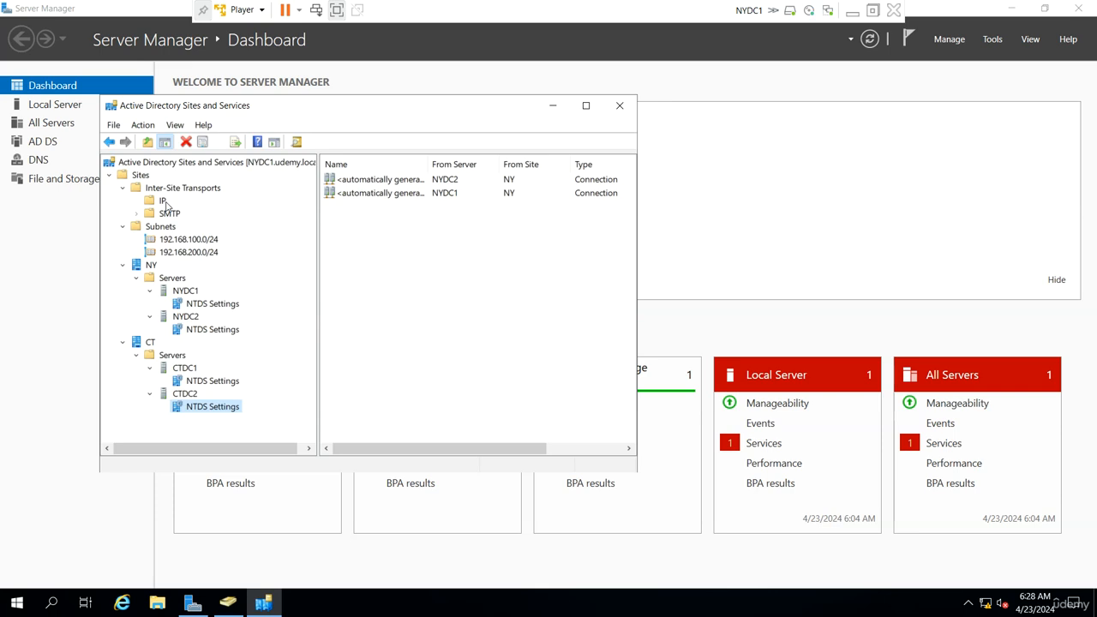
- Examine the automatically generated replication connections under the NTDS Settings of NYDC1
{"action": "left_click", "coordinate": [225, 305]}
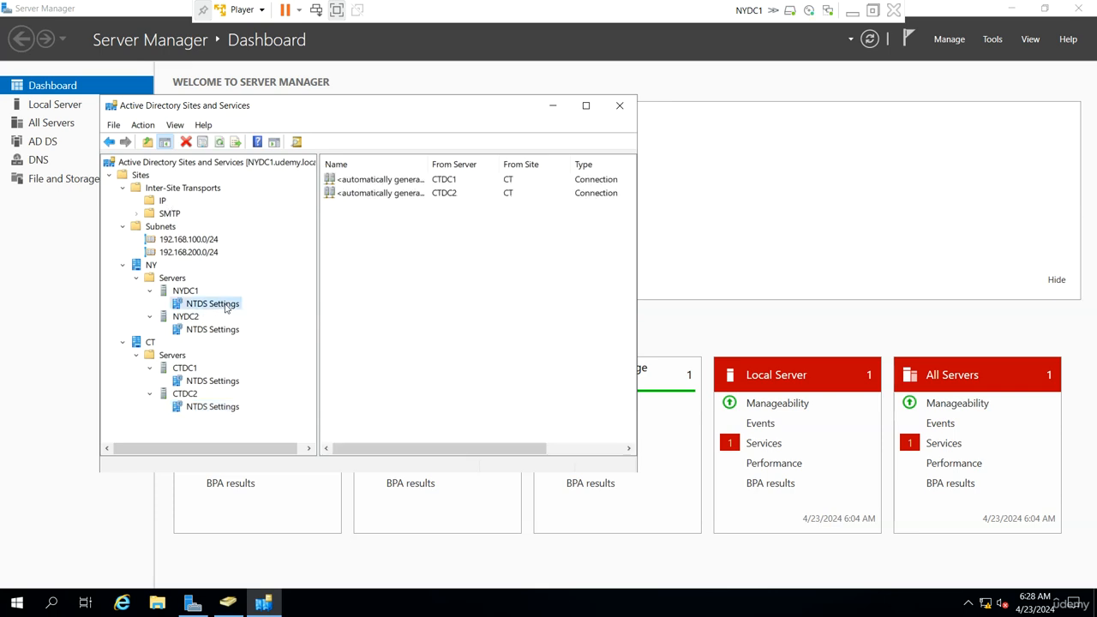
{"action": "left_click_drag", "start_coordinate": [542, 295], "coordinate": [376, 177]}
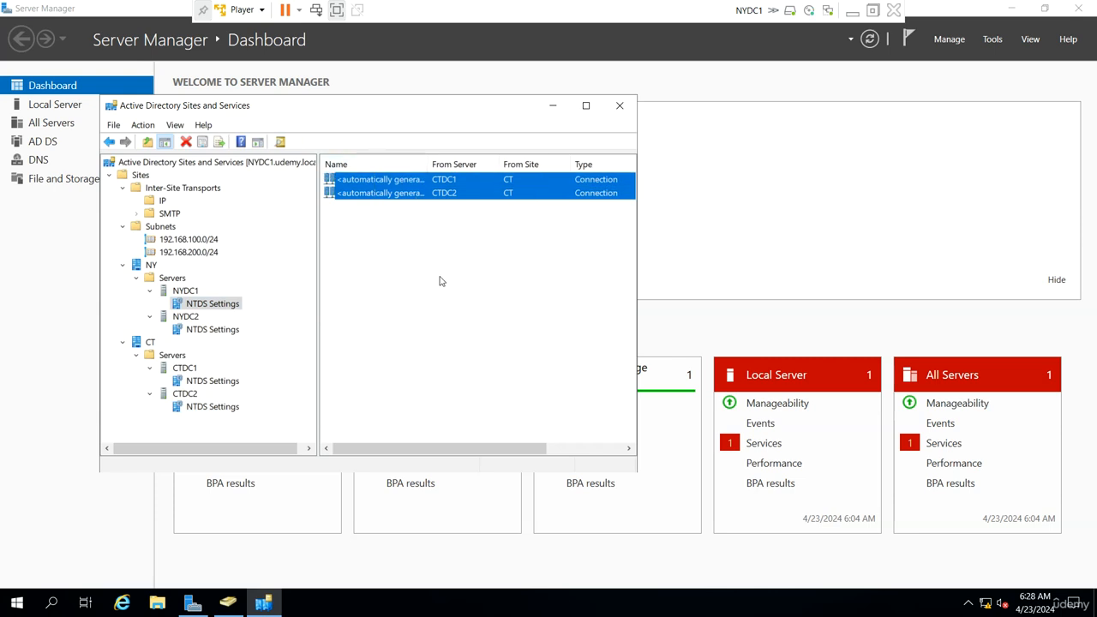
{"action": "left_click_drag", "start_coordinate": [542, 326], "coordinate": [397, 182]}
- Make NYDC1 a preferred bridgehead server for the IP transport
{"action": "left_click", "coordinate": [189, 293]}
{"action": "right_click", "coordinate": [192, 299]}
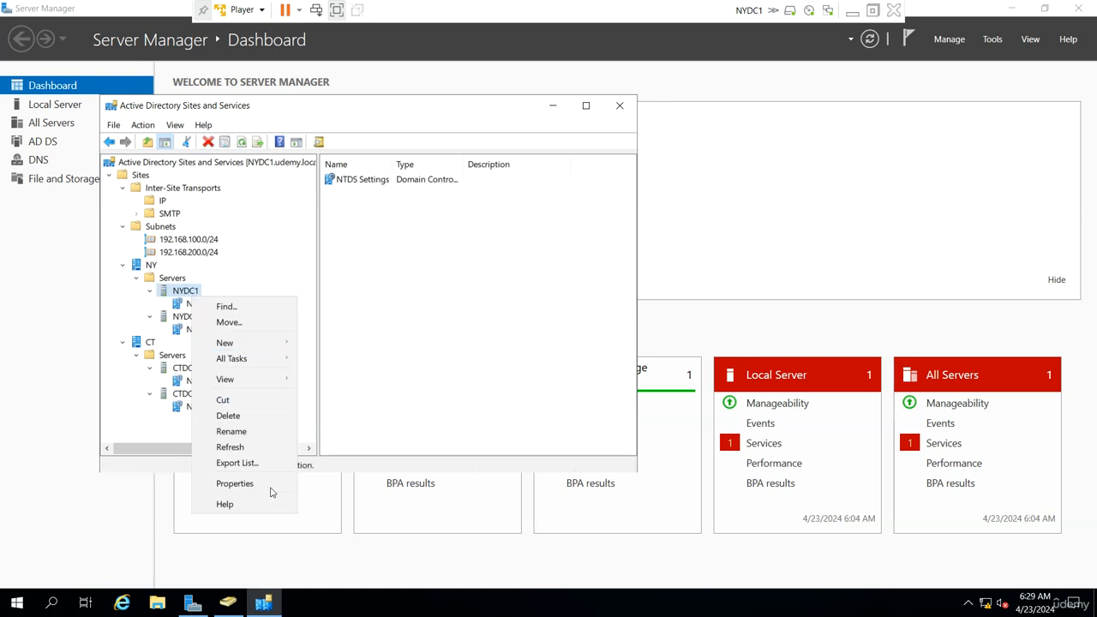
{"action": "left_click", "coordinate": [260, 487]}
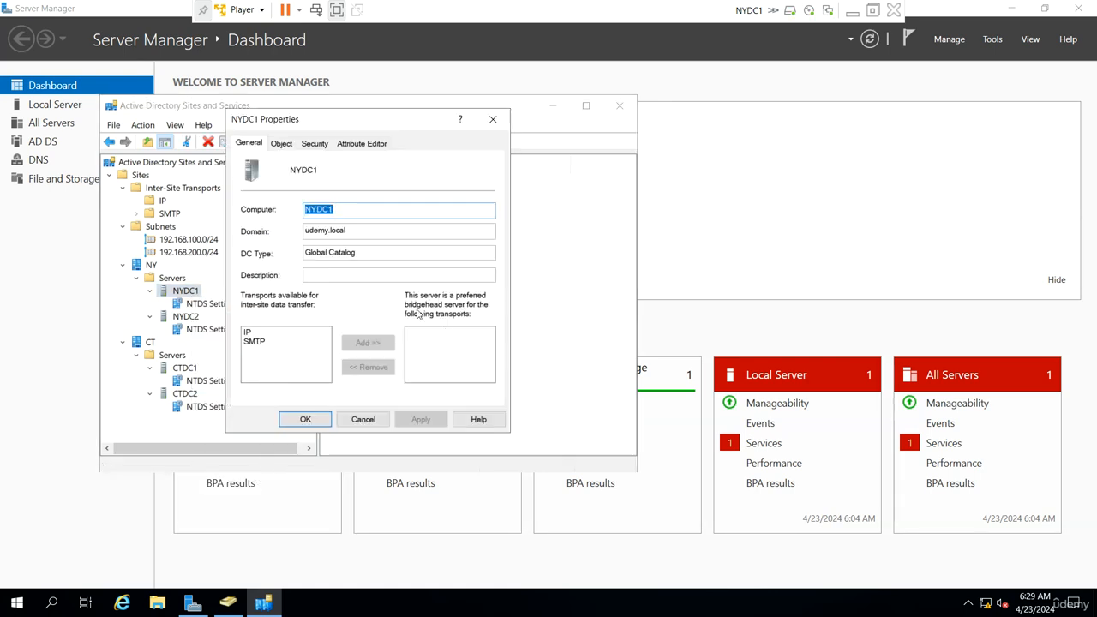
{"action": "left_click", "coordinate": [265, 333]}
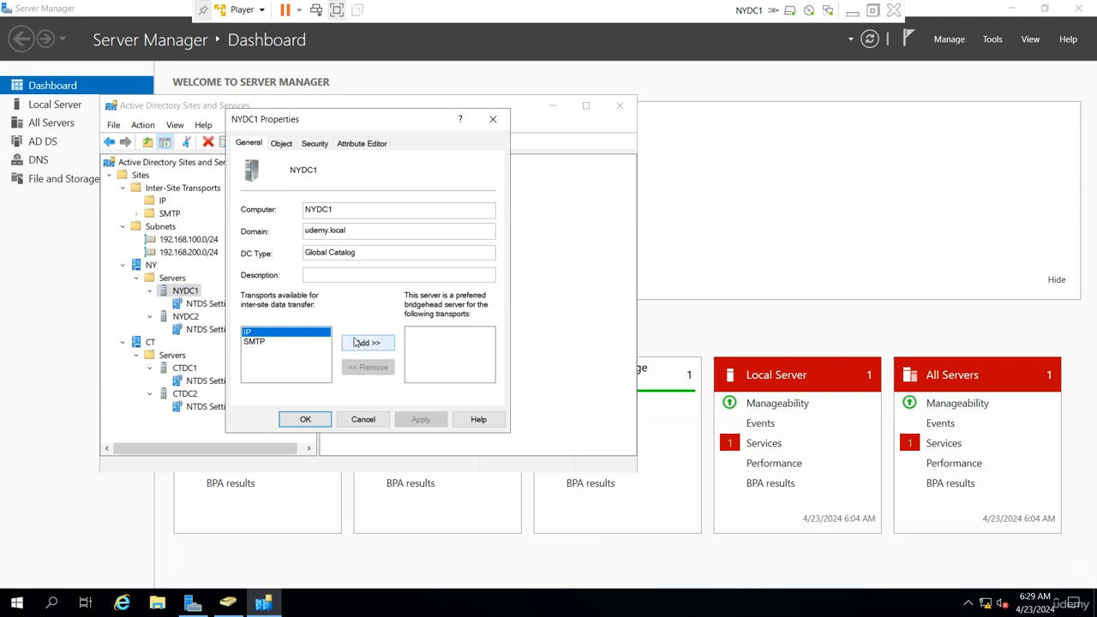
{"action": "left_click", "coordinate": [367, 342]}
{"action": "left_click", "coordinate": [305, 419]}
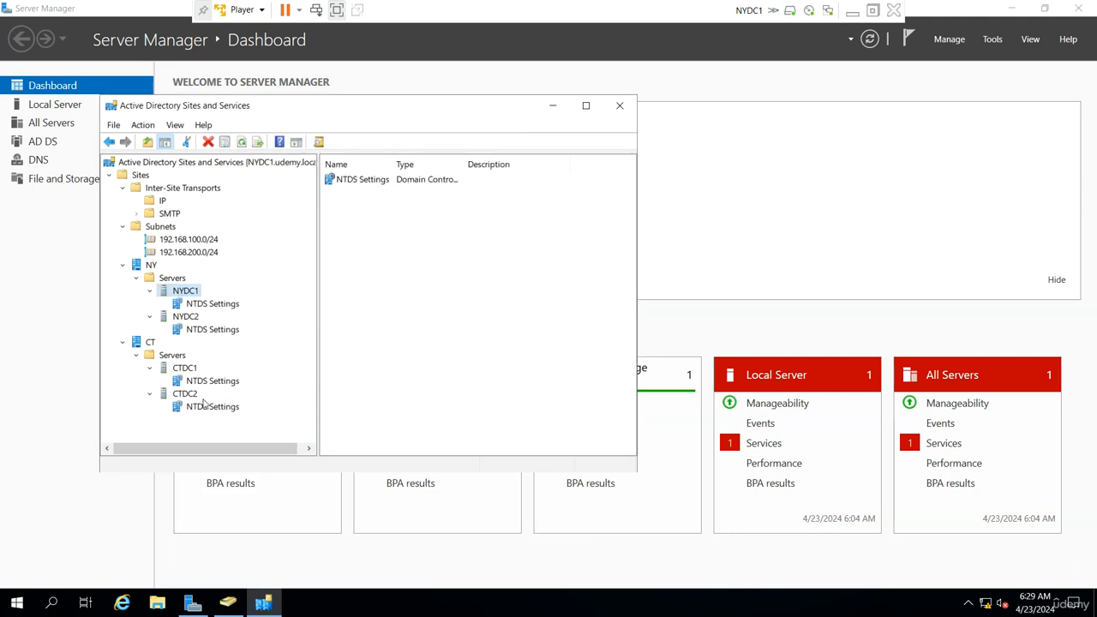
- Make CTDC1 a preferred bridgehead server for the IP transport
{"action": "right_click", "coordinate": [186, 368]}
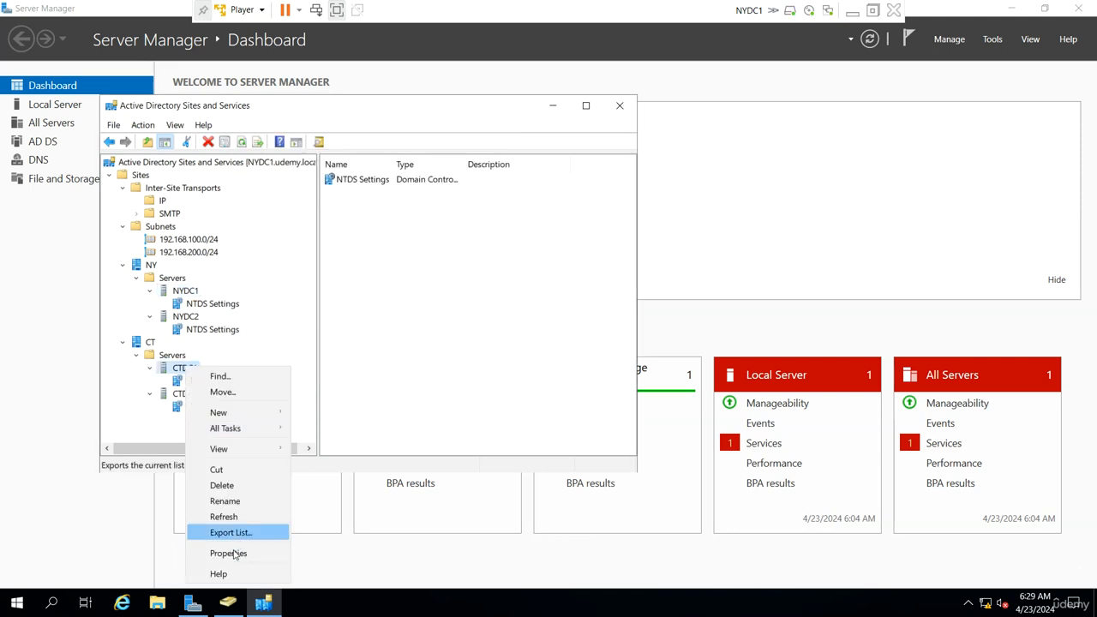
{"action": "left_click", "coordinate": [228, 553]}
{"action": "left_click", "coordinate": [262, 334]}
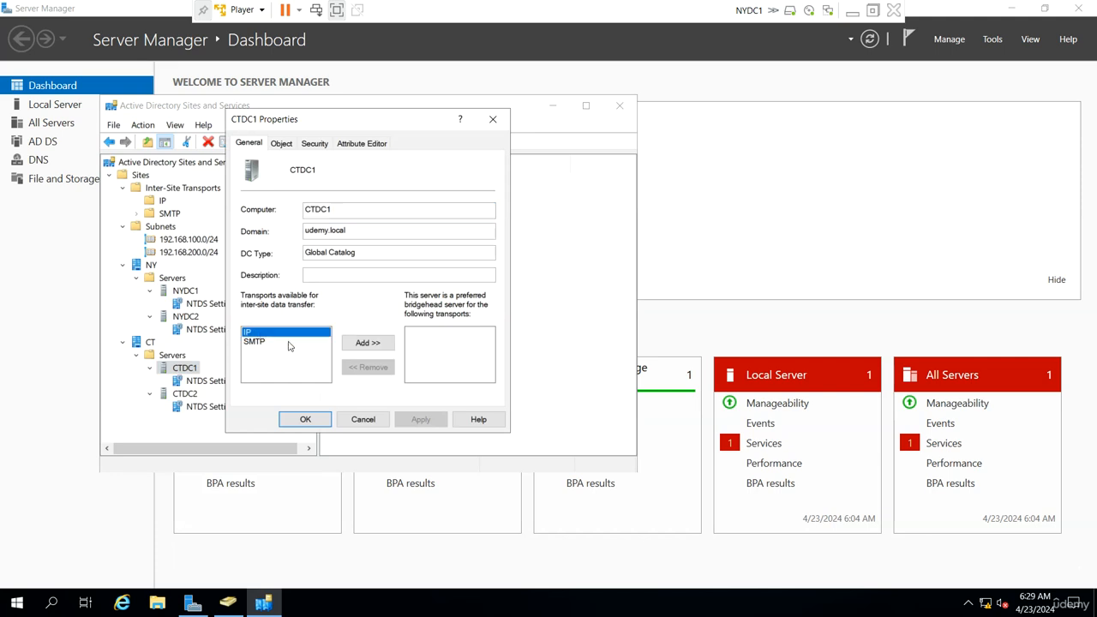
{"action": "left_click", "coordinate": [368, 343]}
{"action": "left_click", "coordinate": [314, 420]}
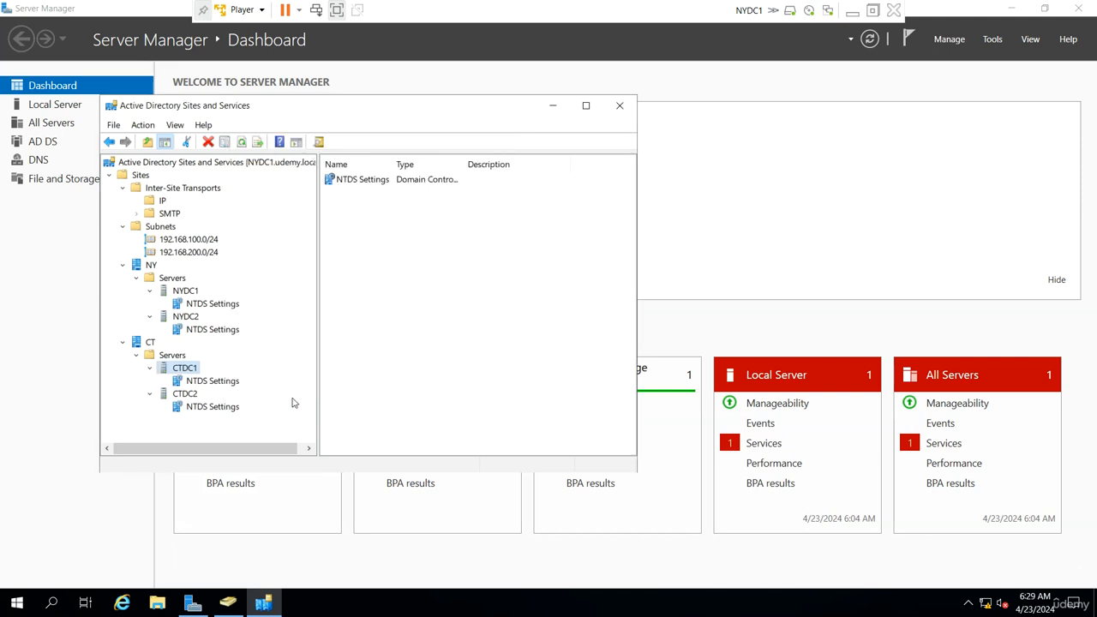
- Review which CT servers NYDC1 replicates from in its NTDS Settings connections
{"action": "left_click", "coordinate": [214, 305]}
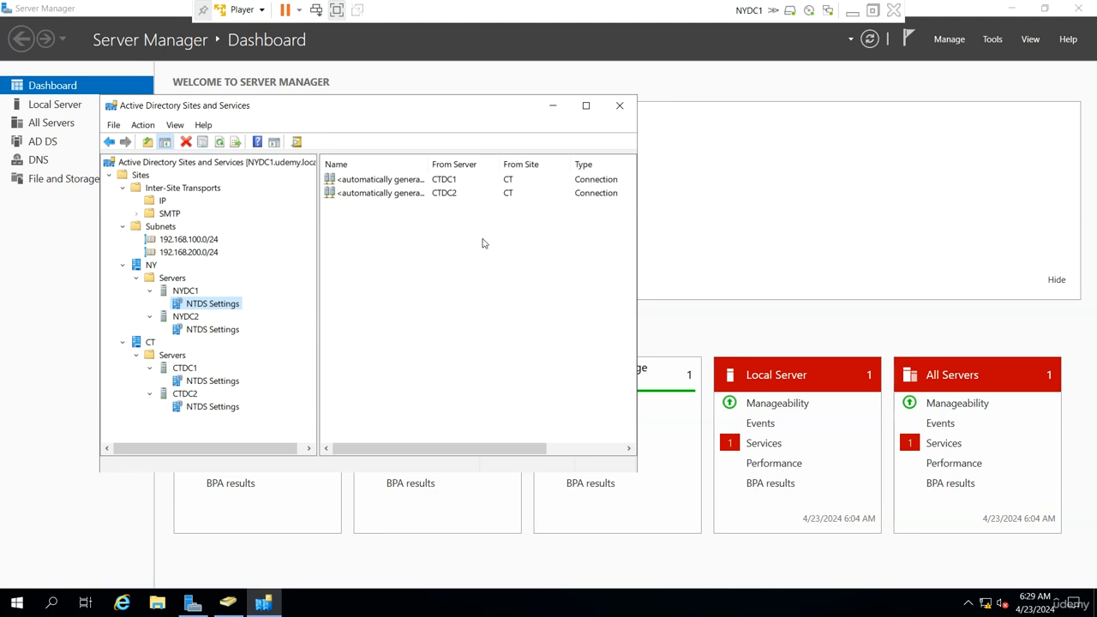
{"action": "left_click_drag", "start_coordinate": [484, 240], "coordinate": [384, 172]}
{"action": "left_click", "coordinate": [446, 264]}
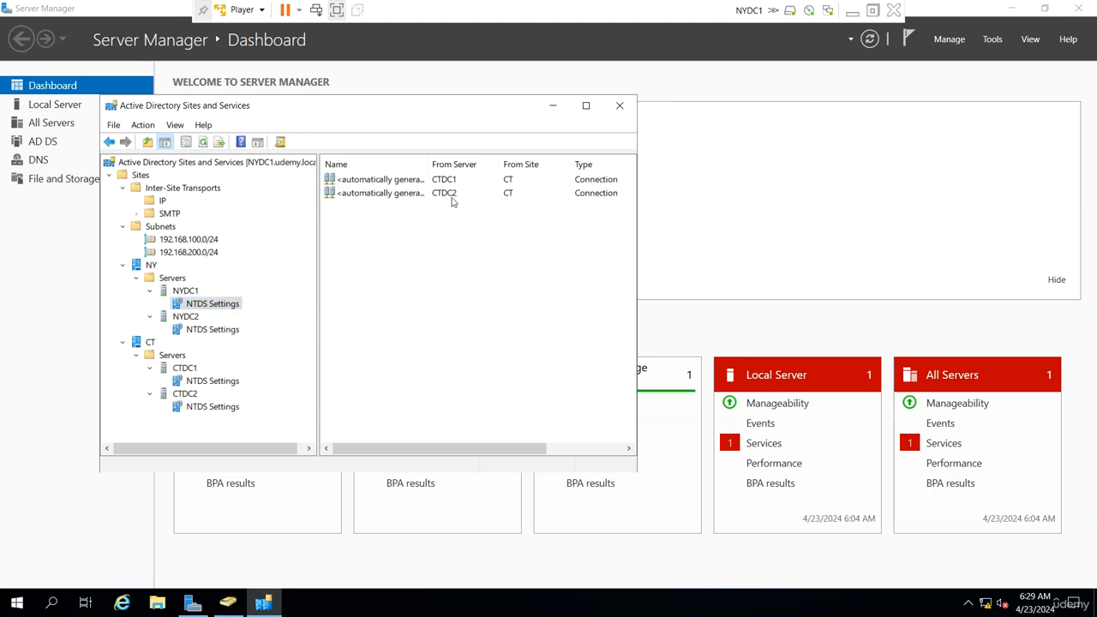
- Compare the replication connections in the NTDS Settings of NYDC1, CTDC1, NYDC2 and CTDC2, checking each one's source servers and sites
{"action": "left_click", "coordinate": [434, 199]}
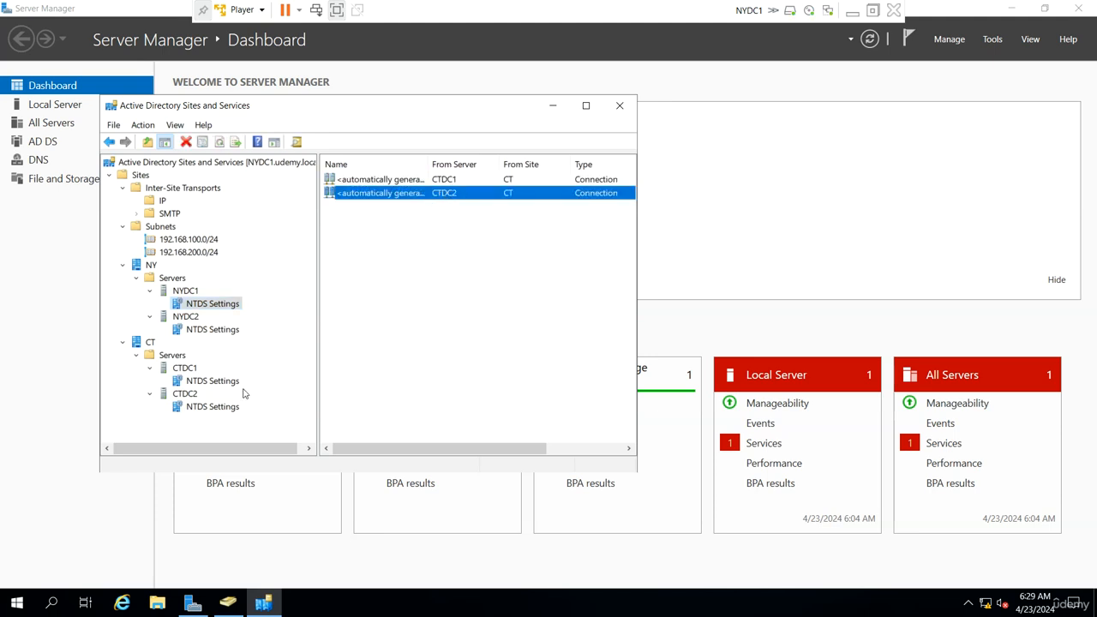
{"action": "left_click", "coordinate": [214, 382]}
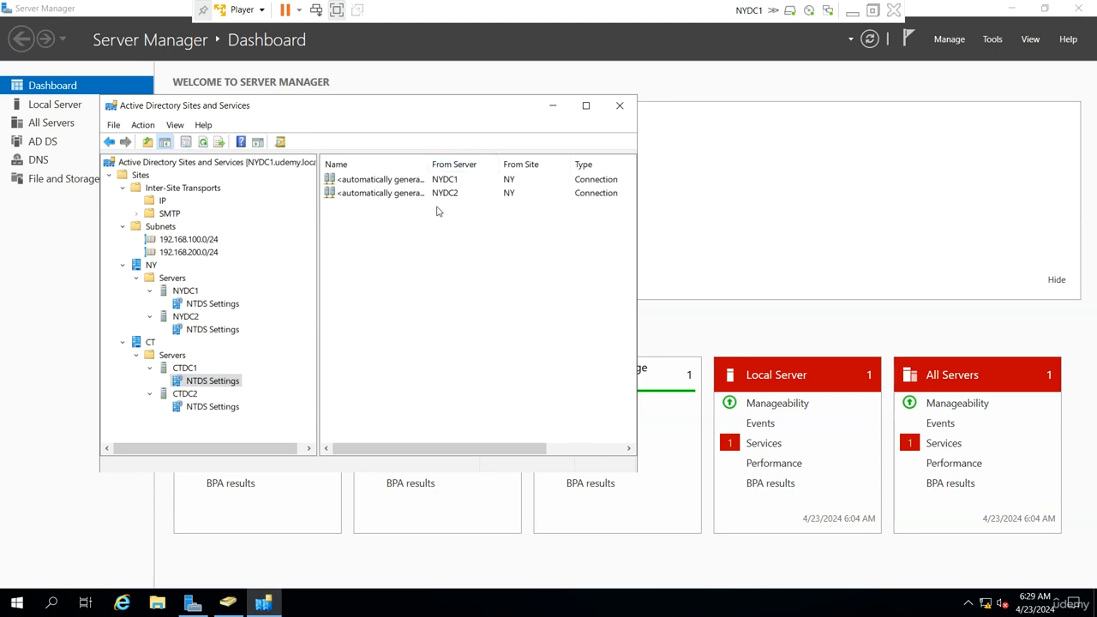
{"action": "left_click", "coordinate": [445, 195]}
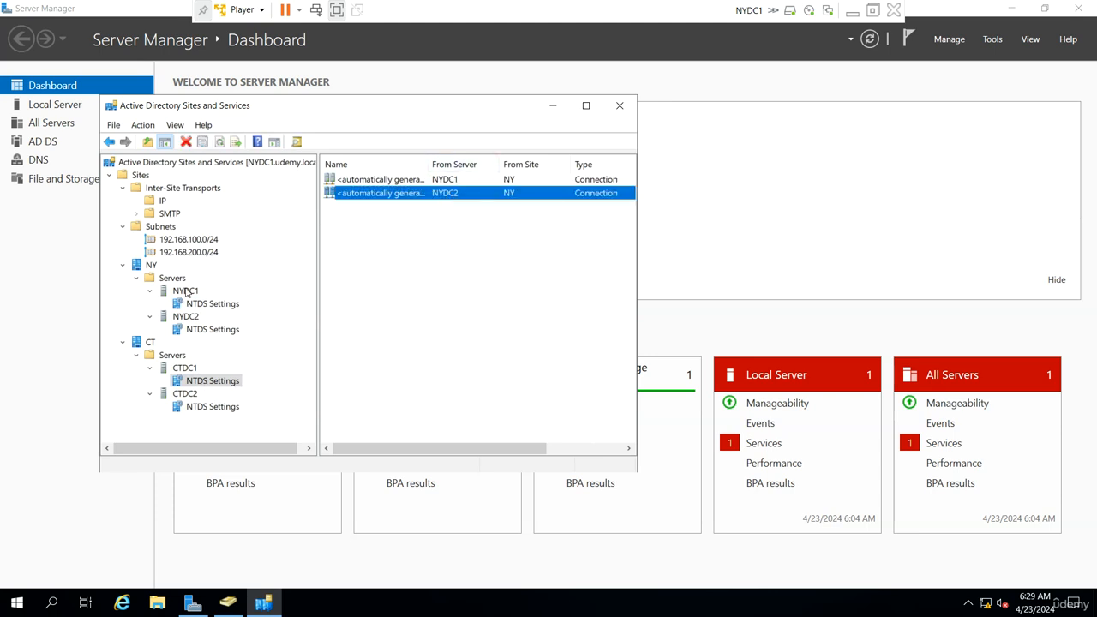
{"action": "left_click", "coordinate": [208, 305]}
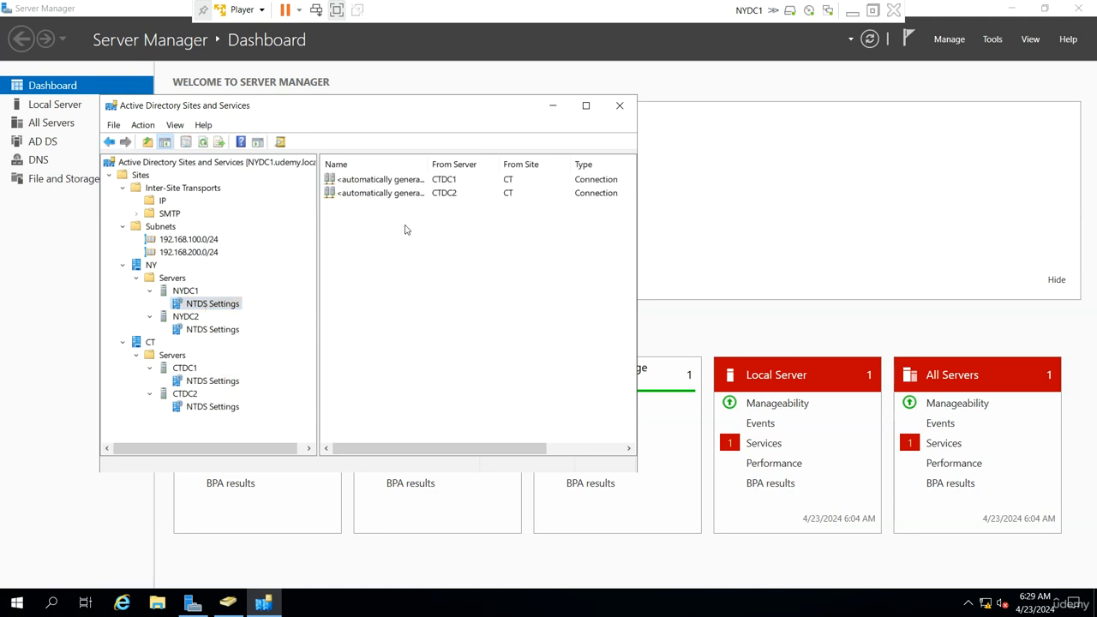
{"action": "left_click", "coordinate": [224, 331]}
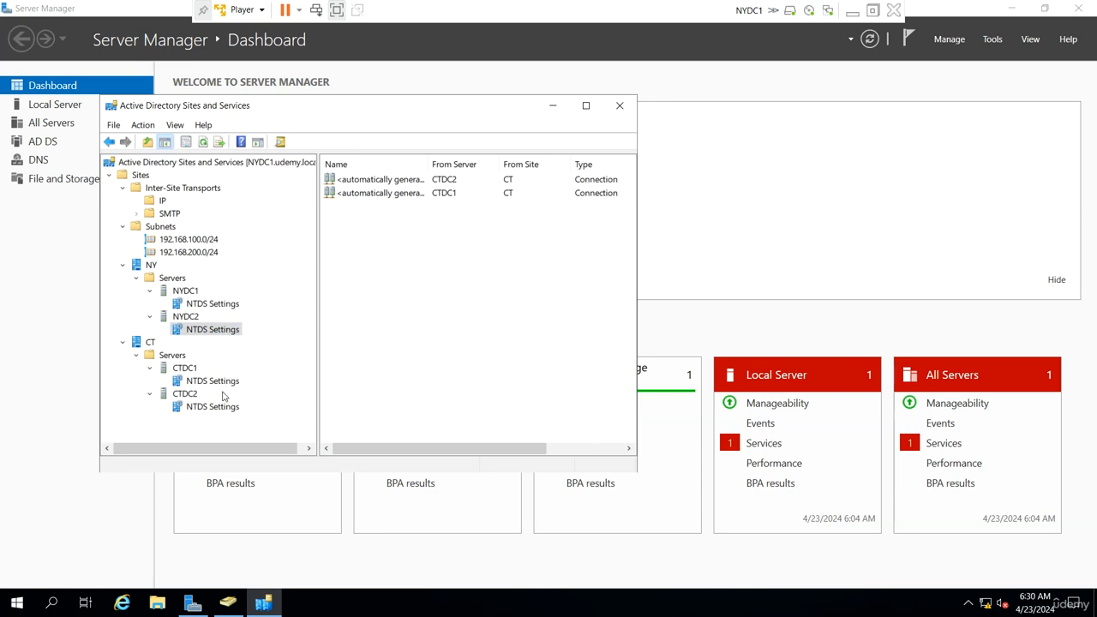
{"action": "left_click", "coordinate": [215, 407]}
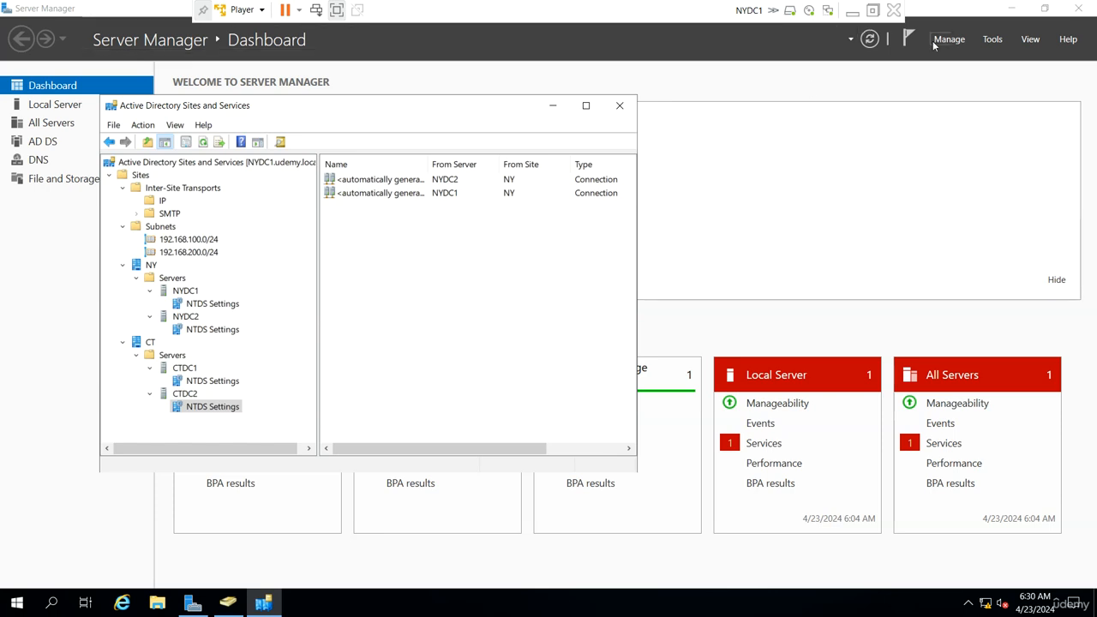
- Switch to Active Directory Users and Computers, refresh the Domain Controllers list to check DC types and sites, and exit the virtual machine's full-screen view
{"action": "left_click", "coordinate": [228, 603]}
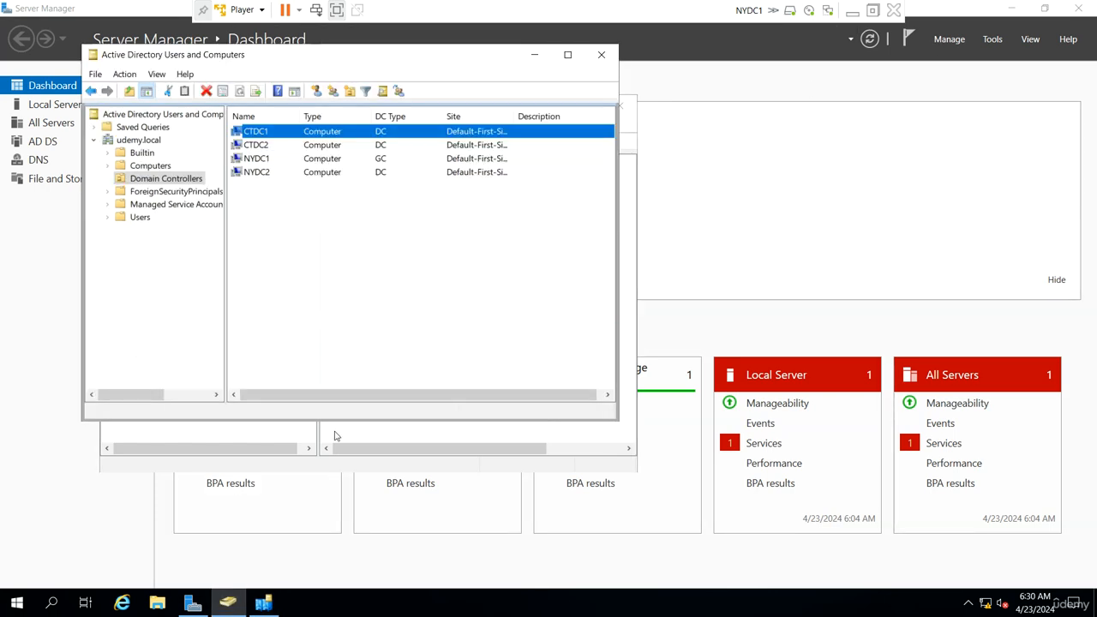
{"action": "double_click", "coordinate": [407, 55]}
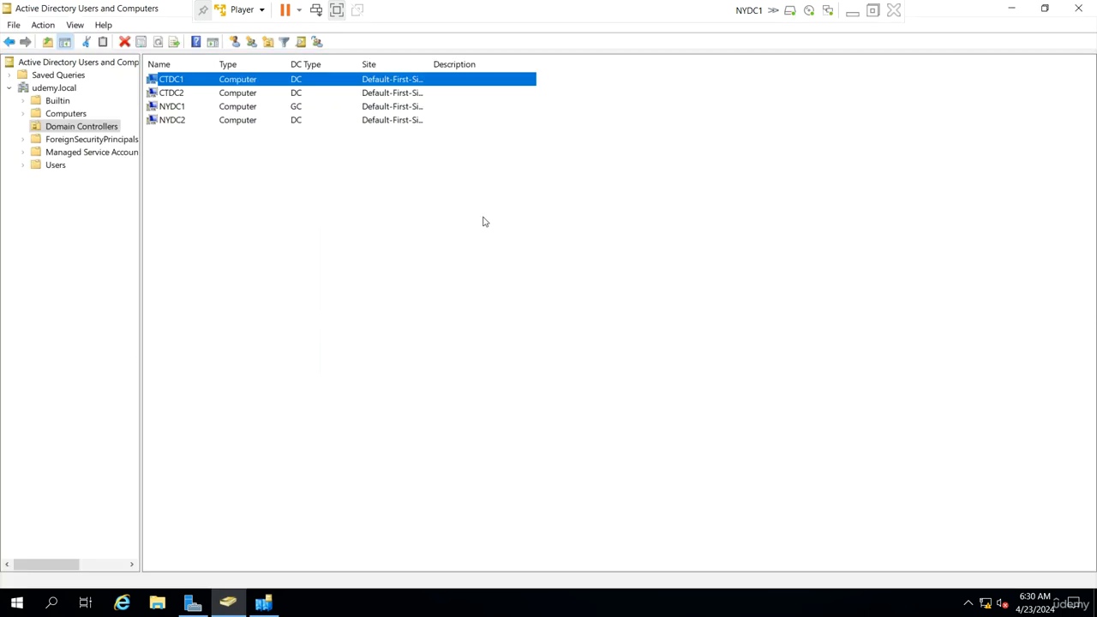
{"action": "right_click", "coordinate": [403, 201]}
{"action": "left_click", "coordinate": [455, 301]}
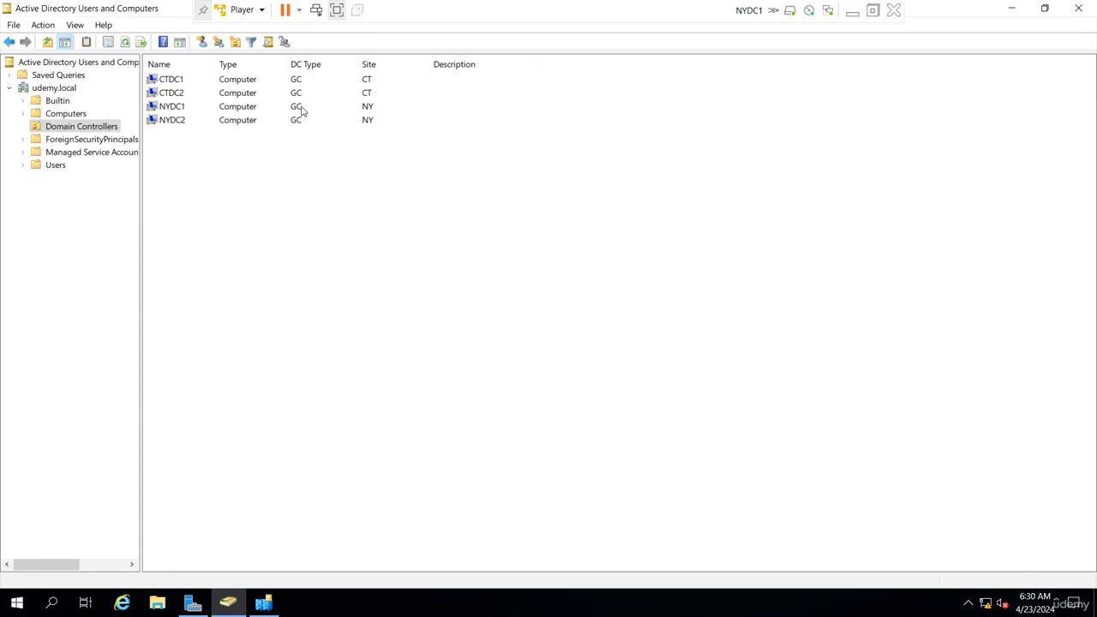
{"action": "left_click", "coordinate": [874, 10]}
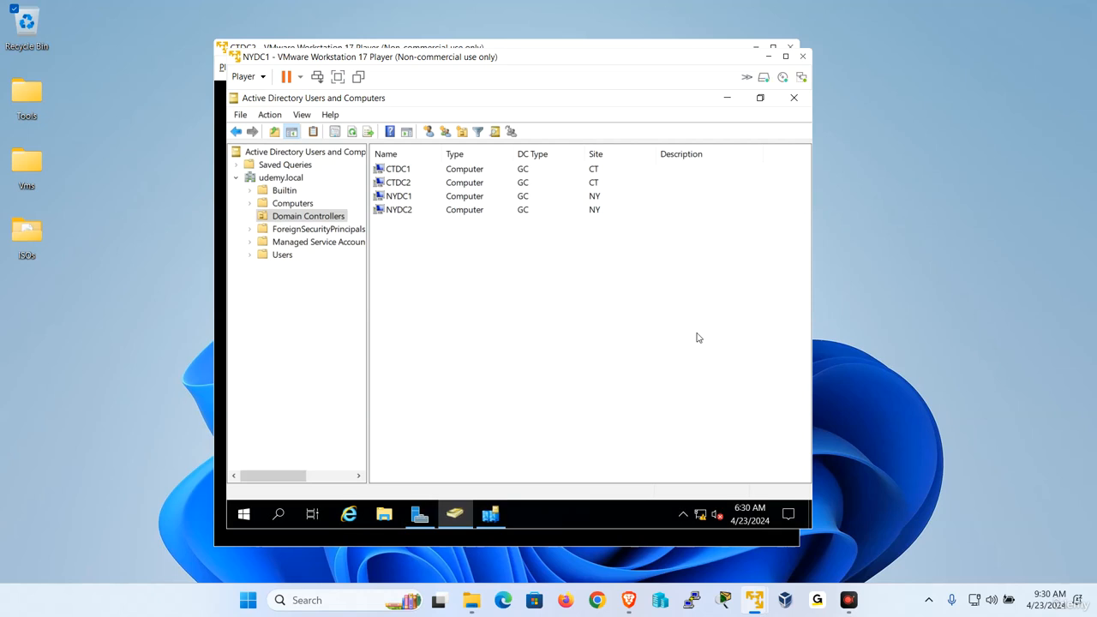